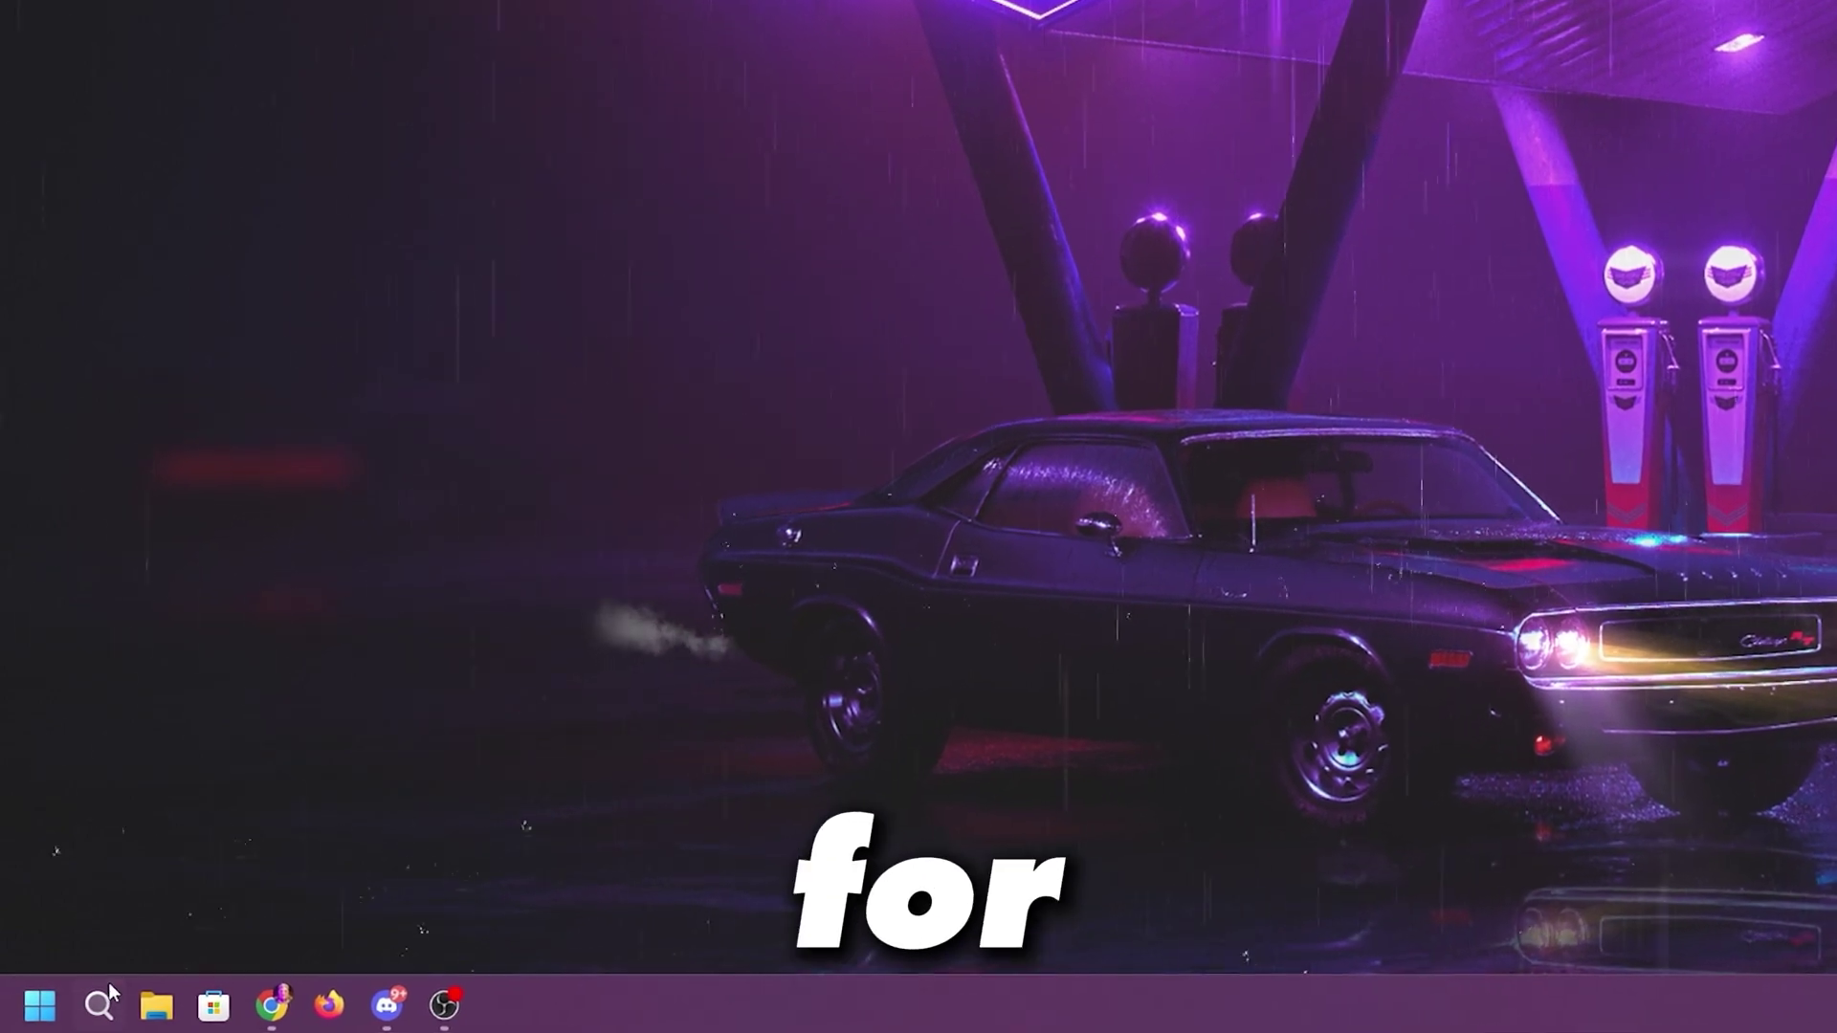
Reach Virtual Memory from System > Advanced system settings > Performance Options, showing C: at 12288–16384 MB.
right_click(39, 1005)
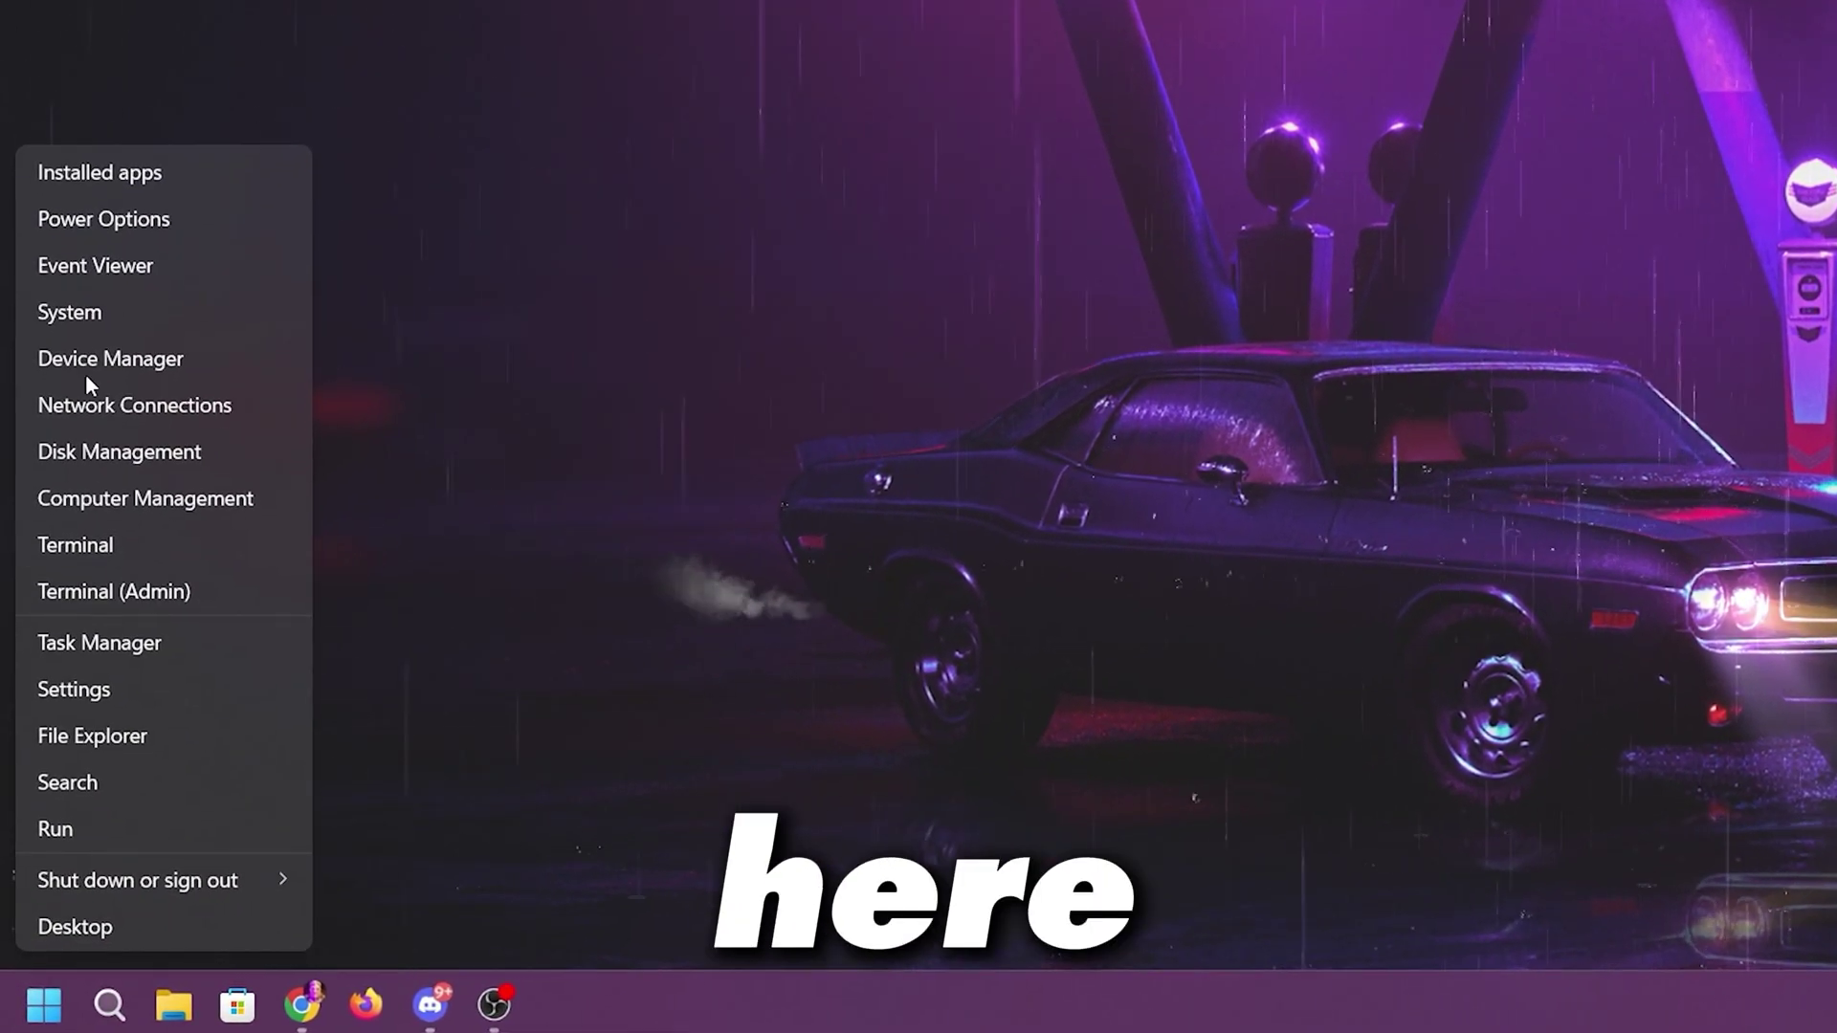
left_click(96, 314)
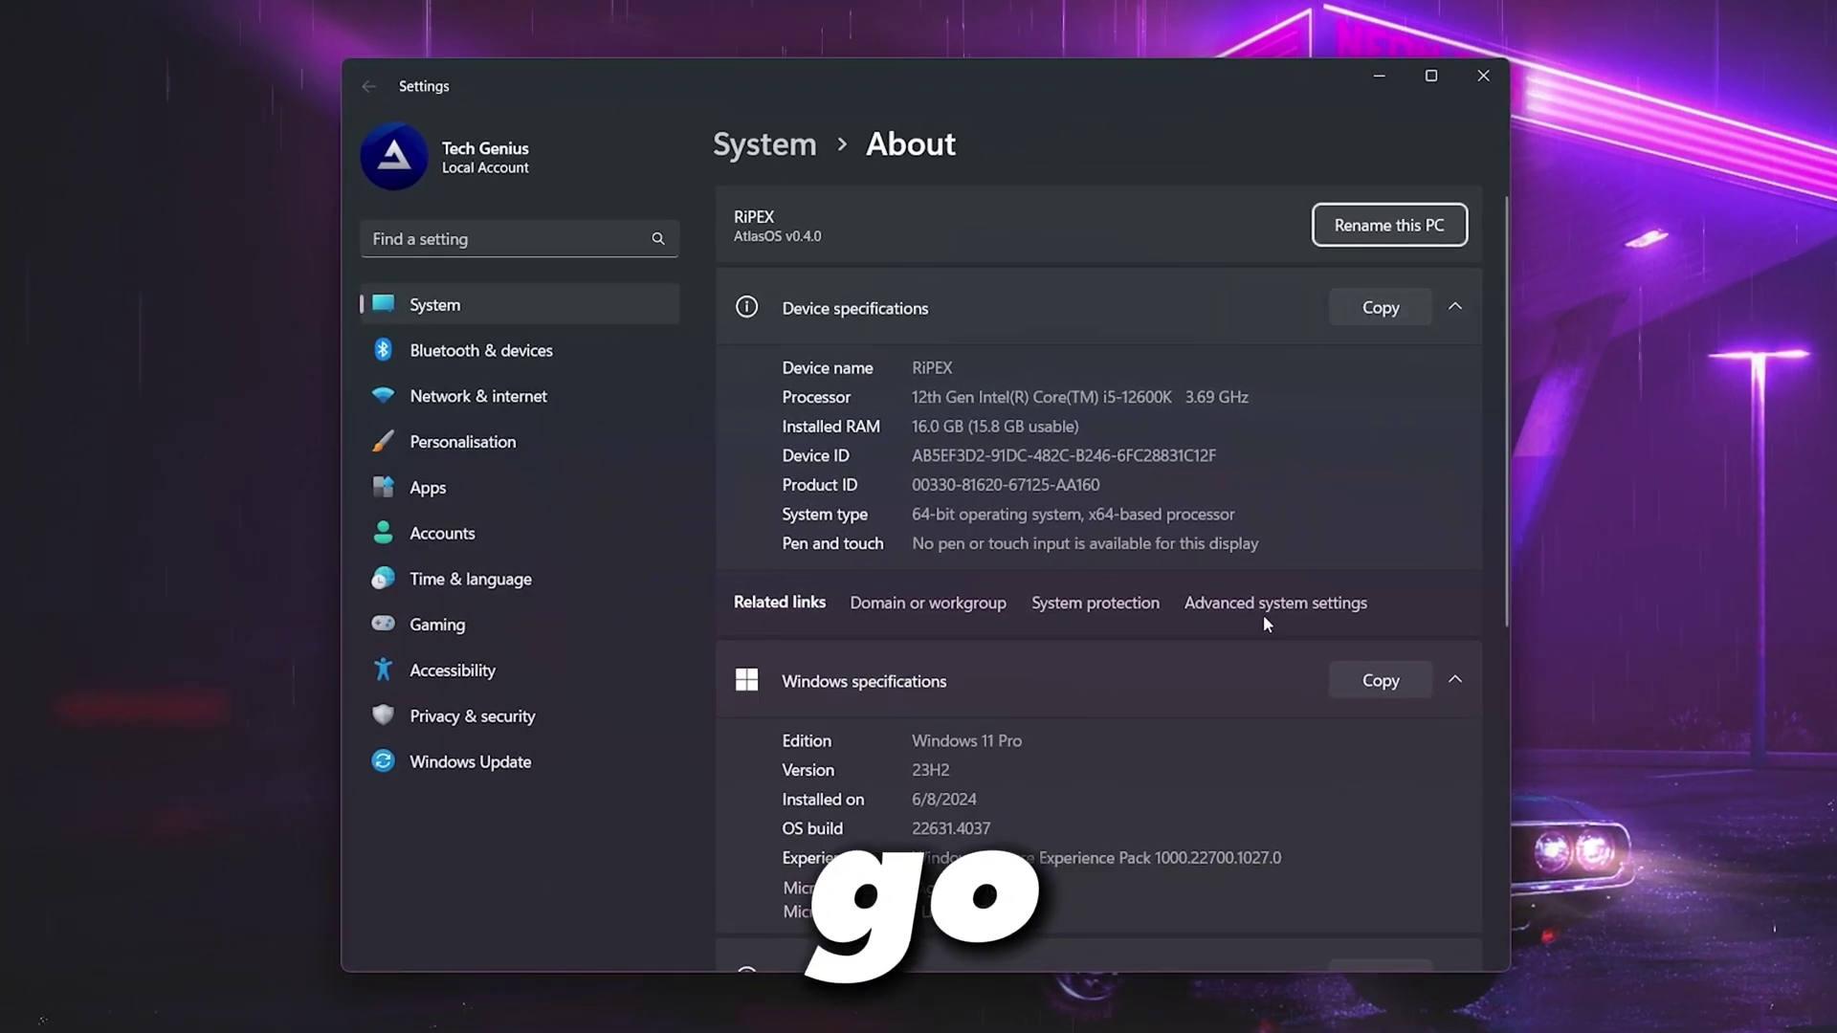
left_click(1335, 605)
left_click_drag(290, 71, 922, 258)
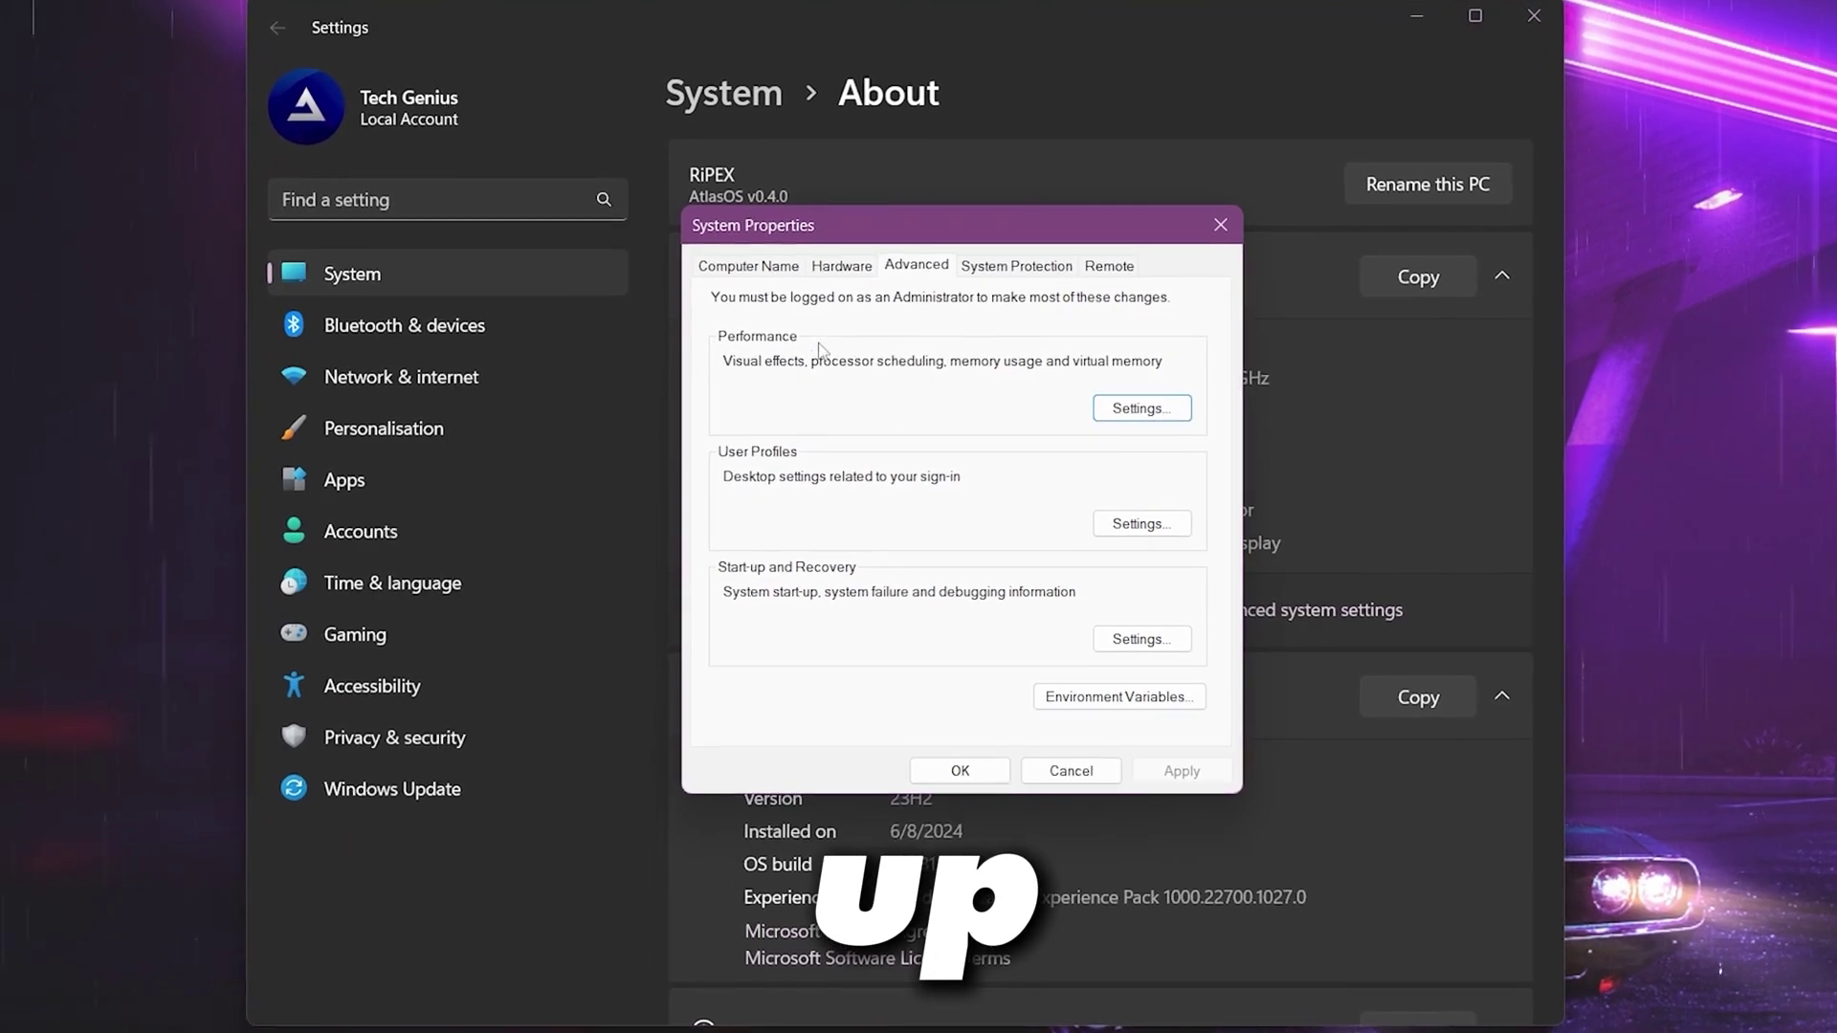
left_click(1143, 407)
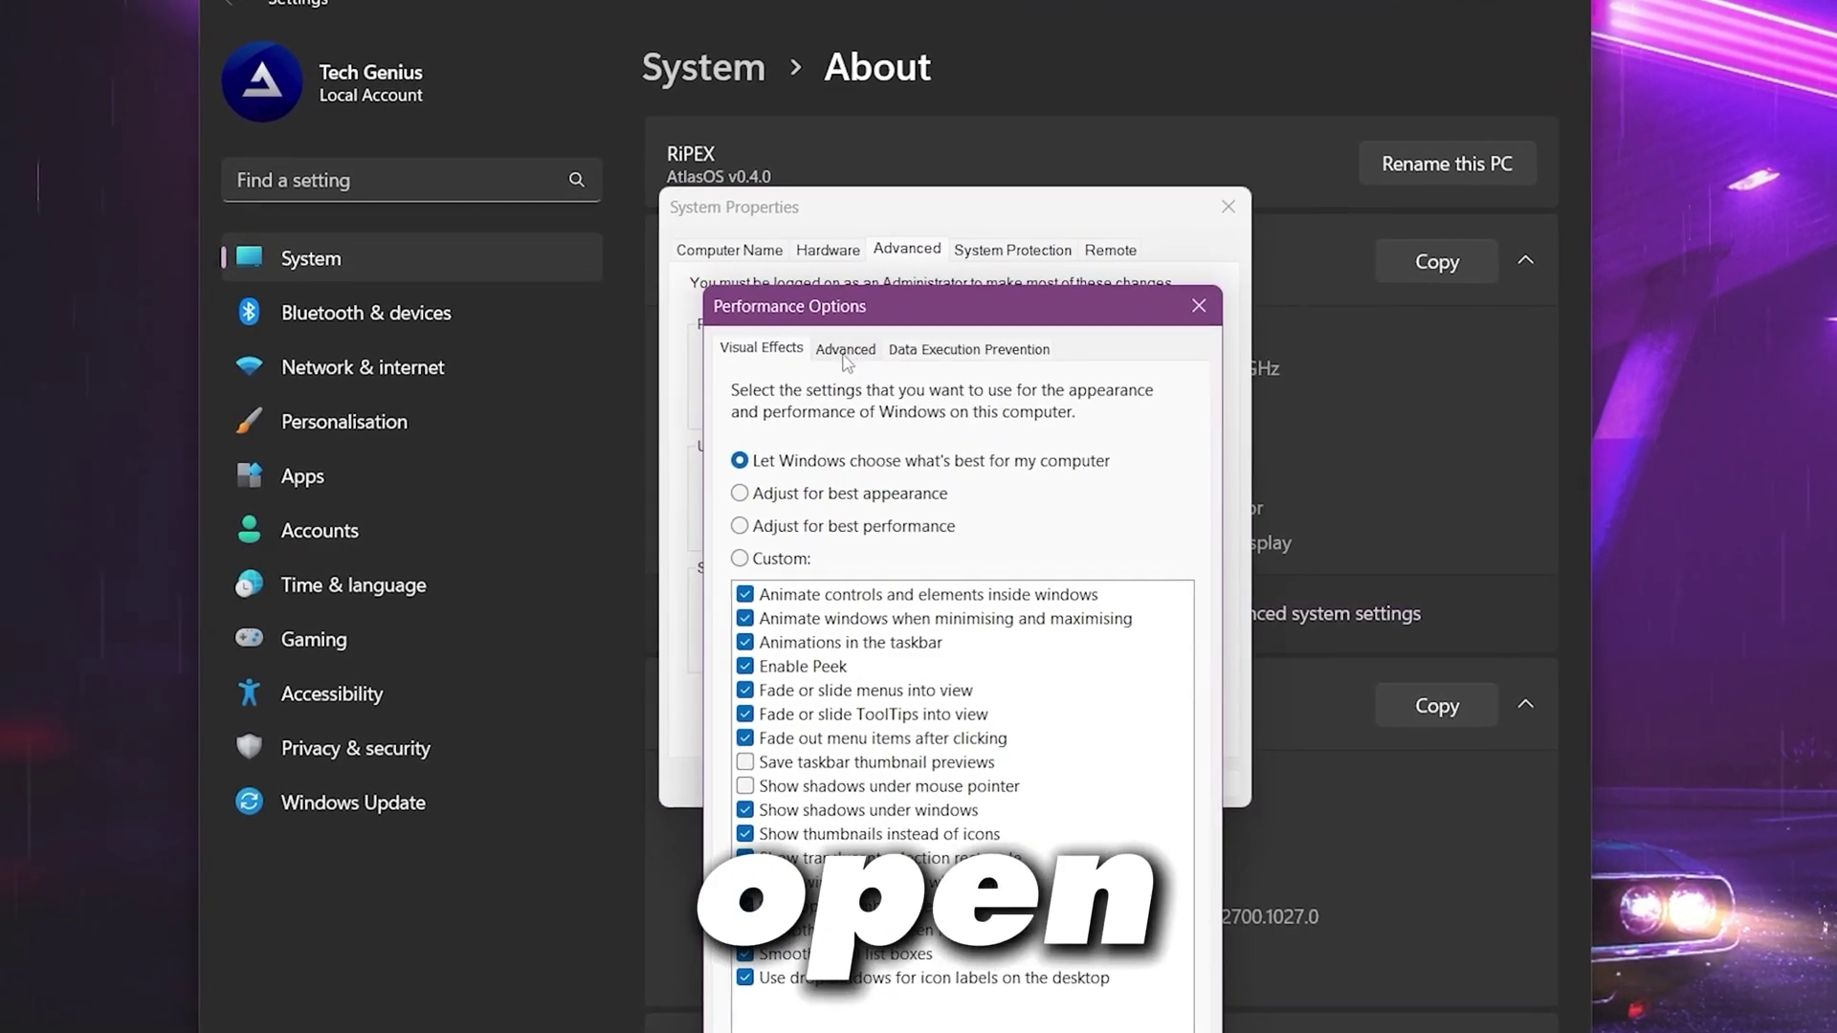
left_click(854, 354)
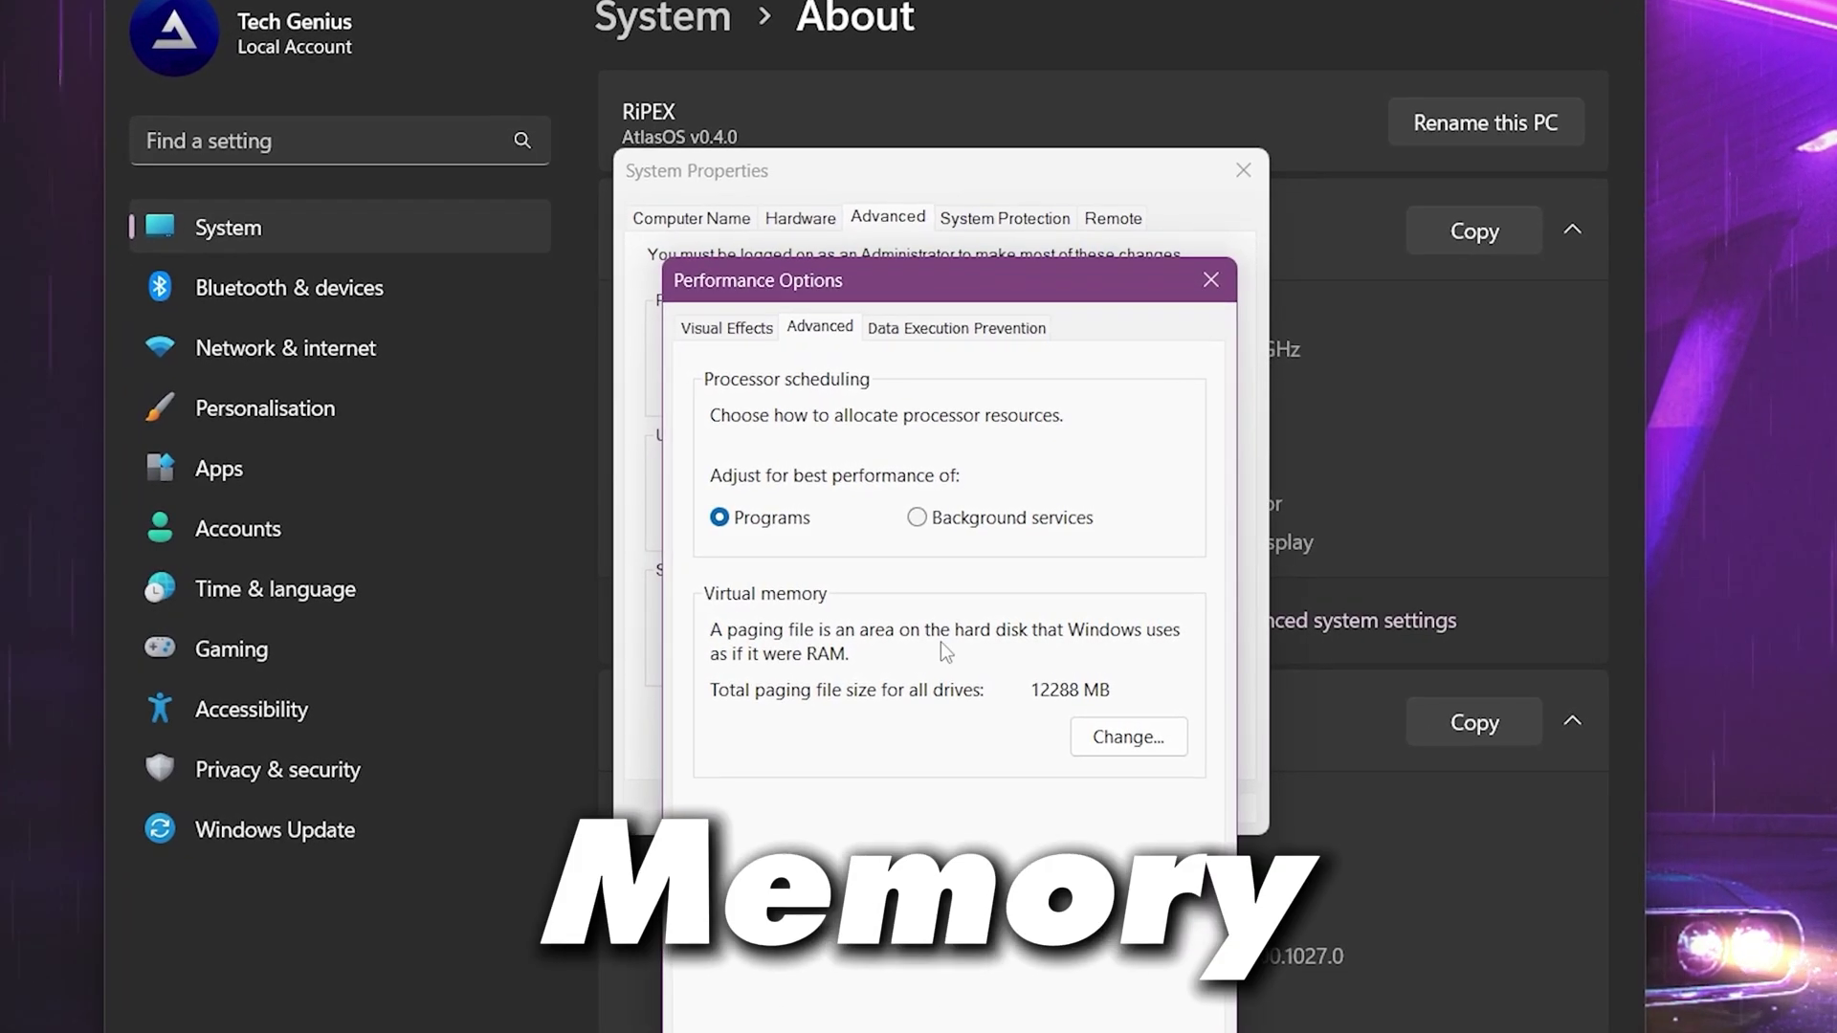
left_click(1118, 744)
Move the Virtual Memory dialog higher on screen and bring up Start menu search.
left_click_drag(964, 375, 961, 120)
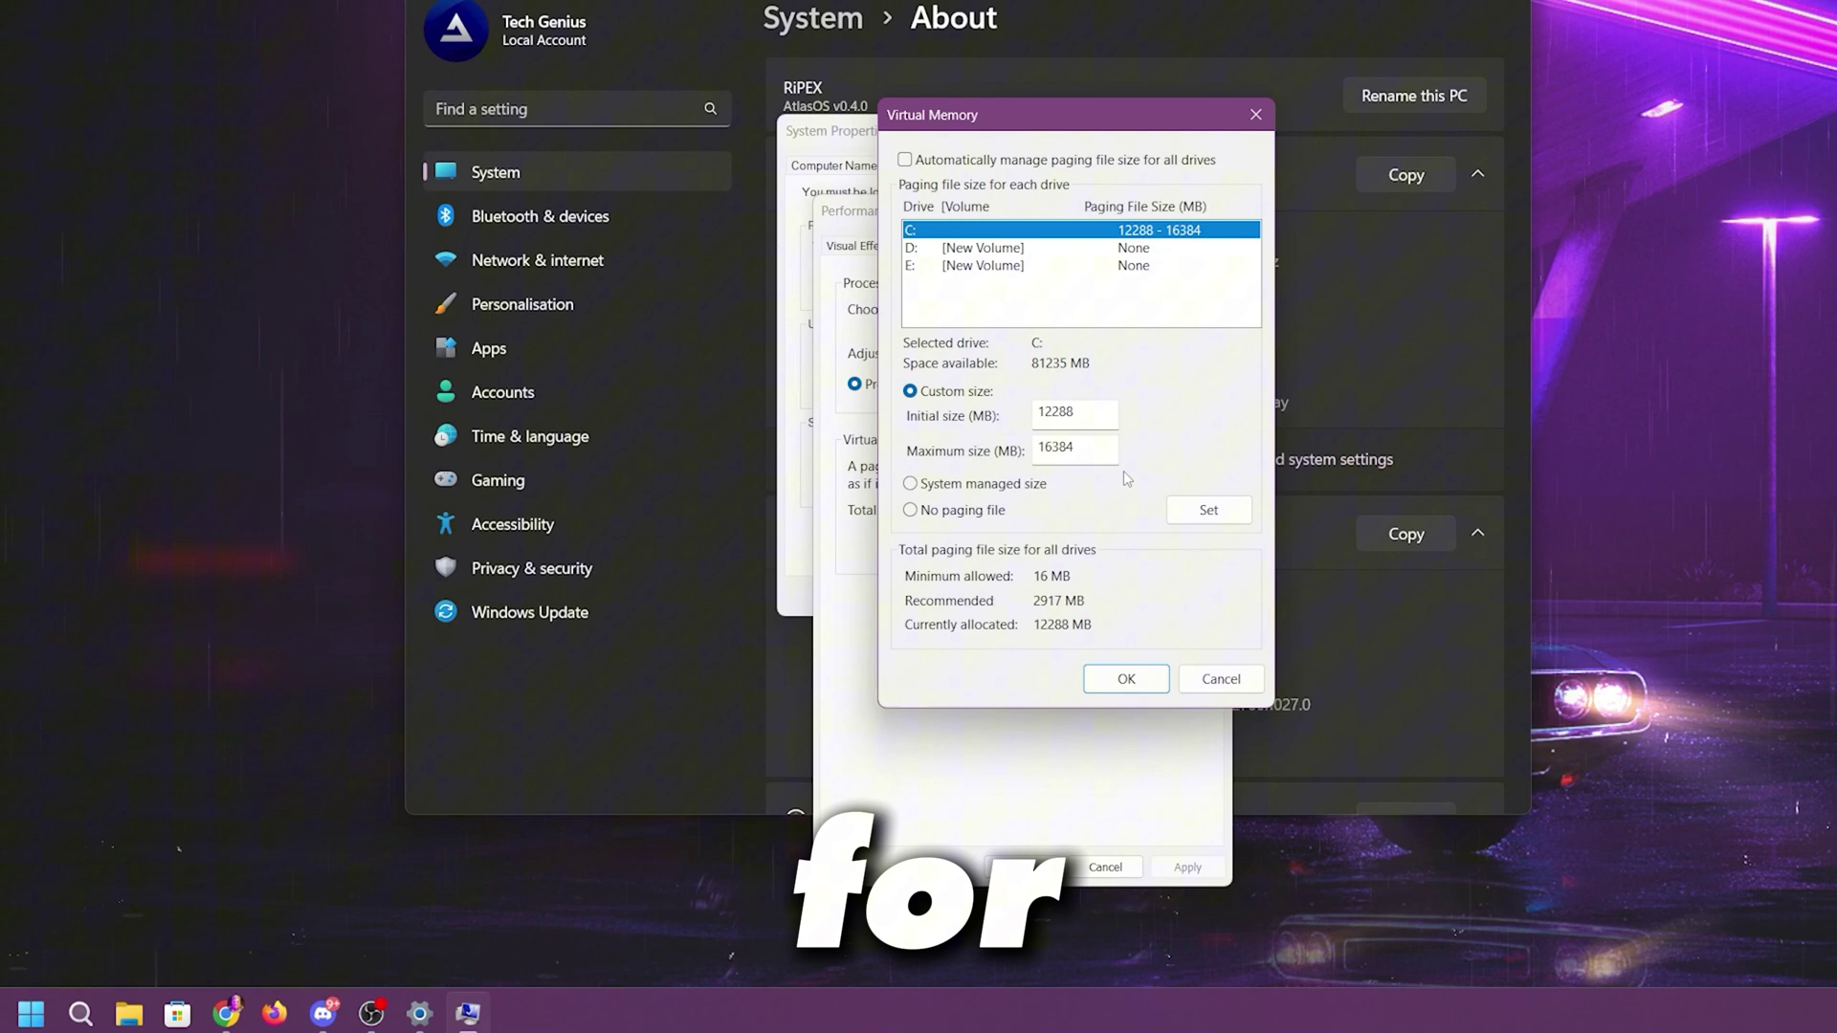
key("super")
Launch Calculator and compute 8 × 1024 = 8,192, then × 1.5 = 12,288.
type("CA")
left_click(232, 402)
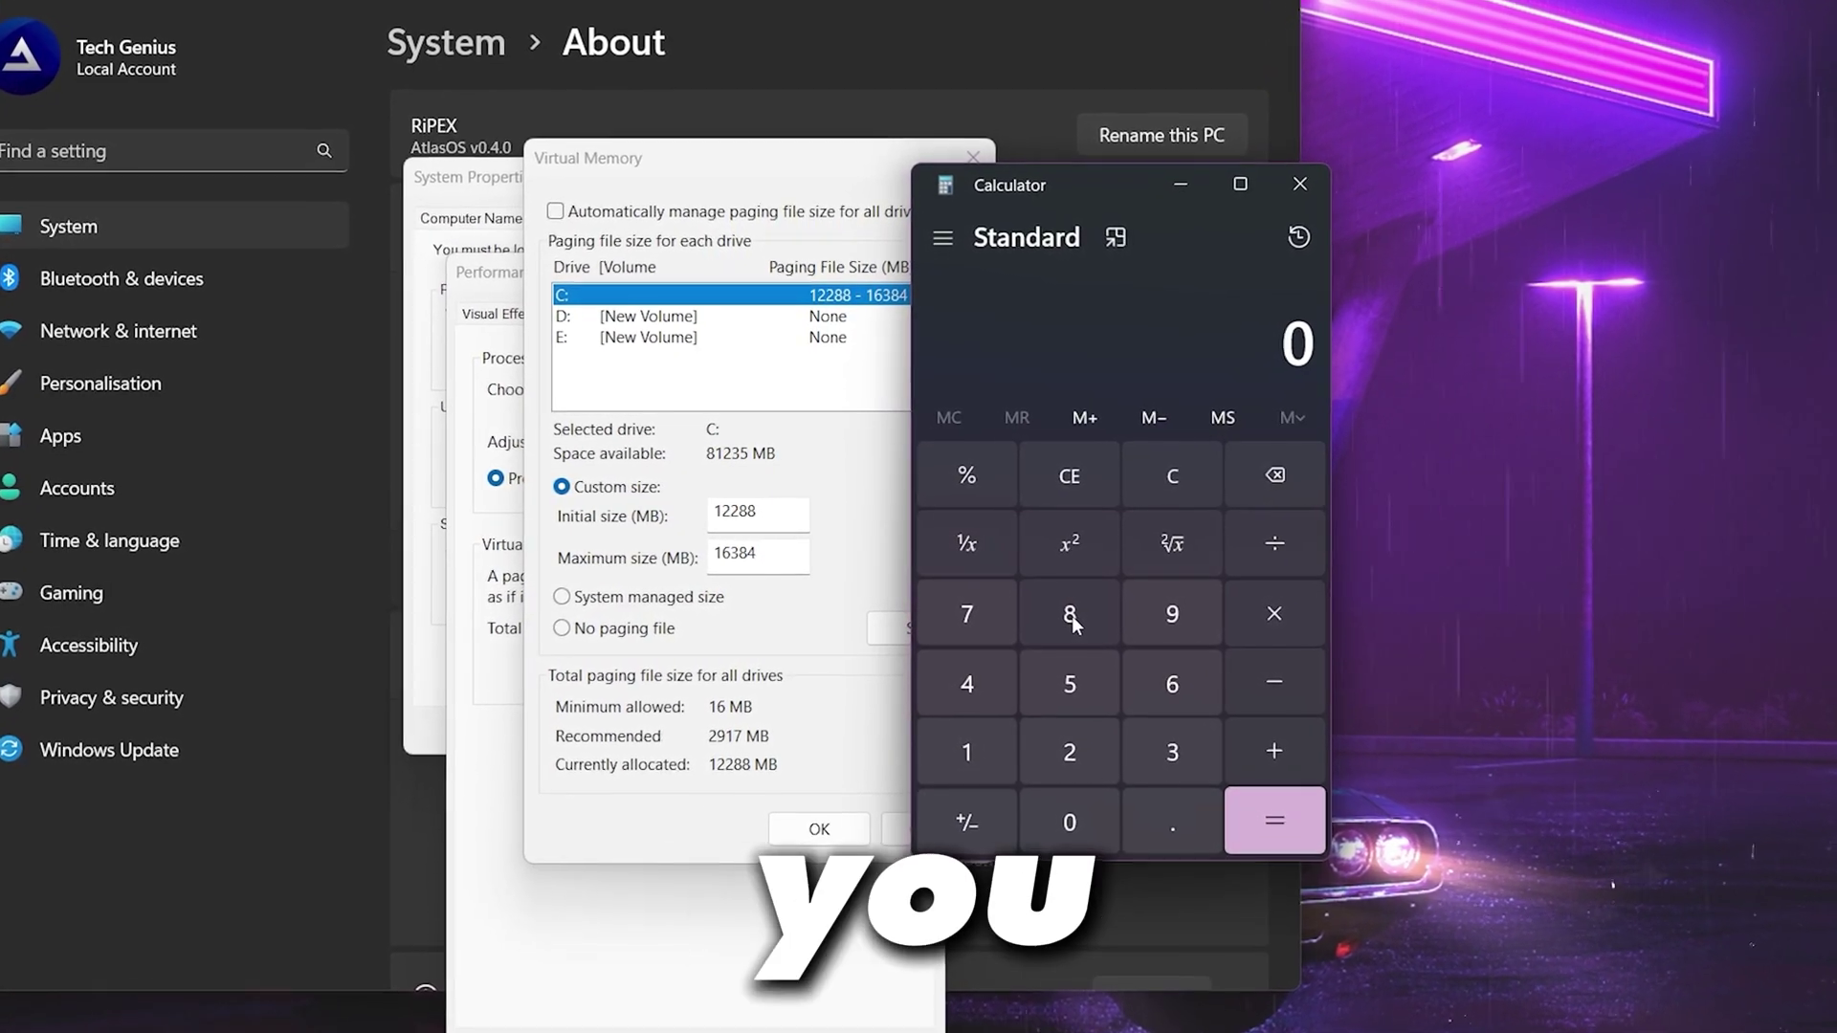
left_click(1076, 618)
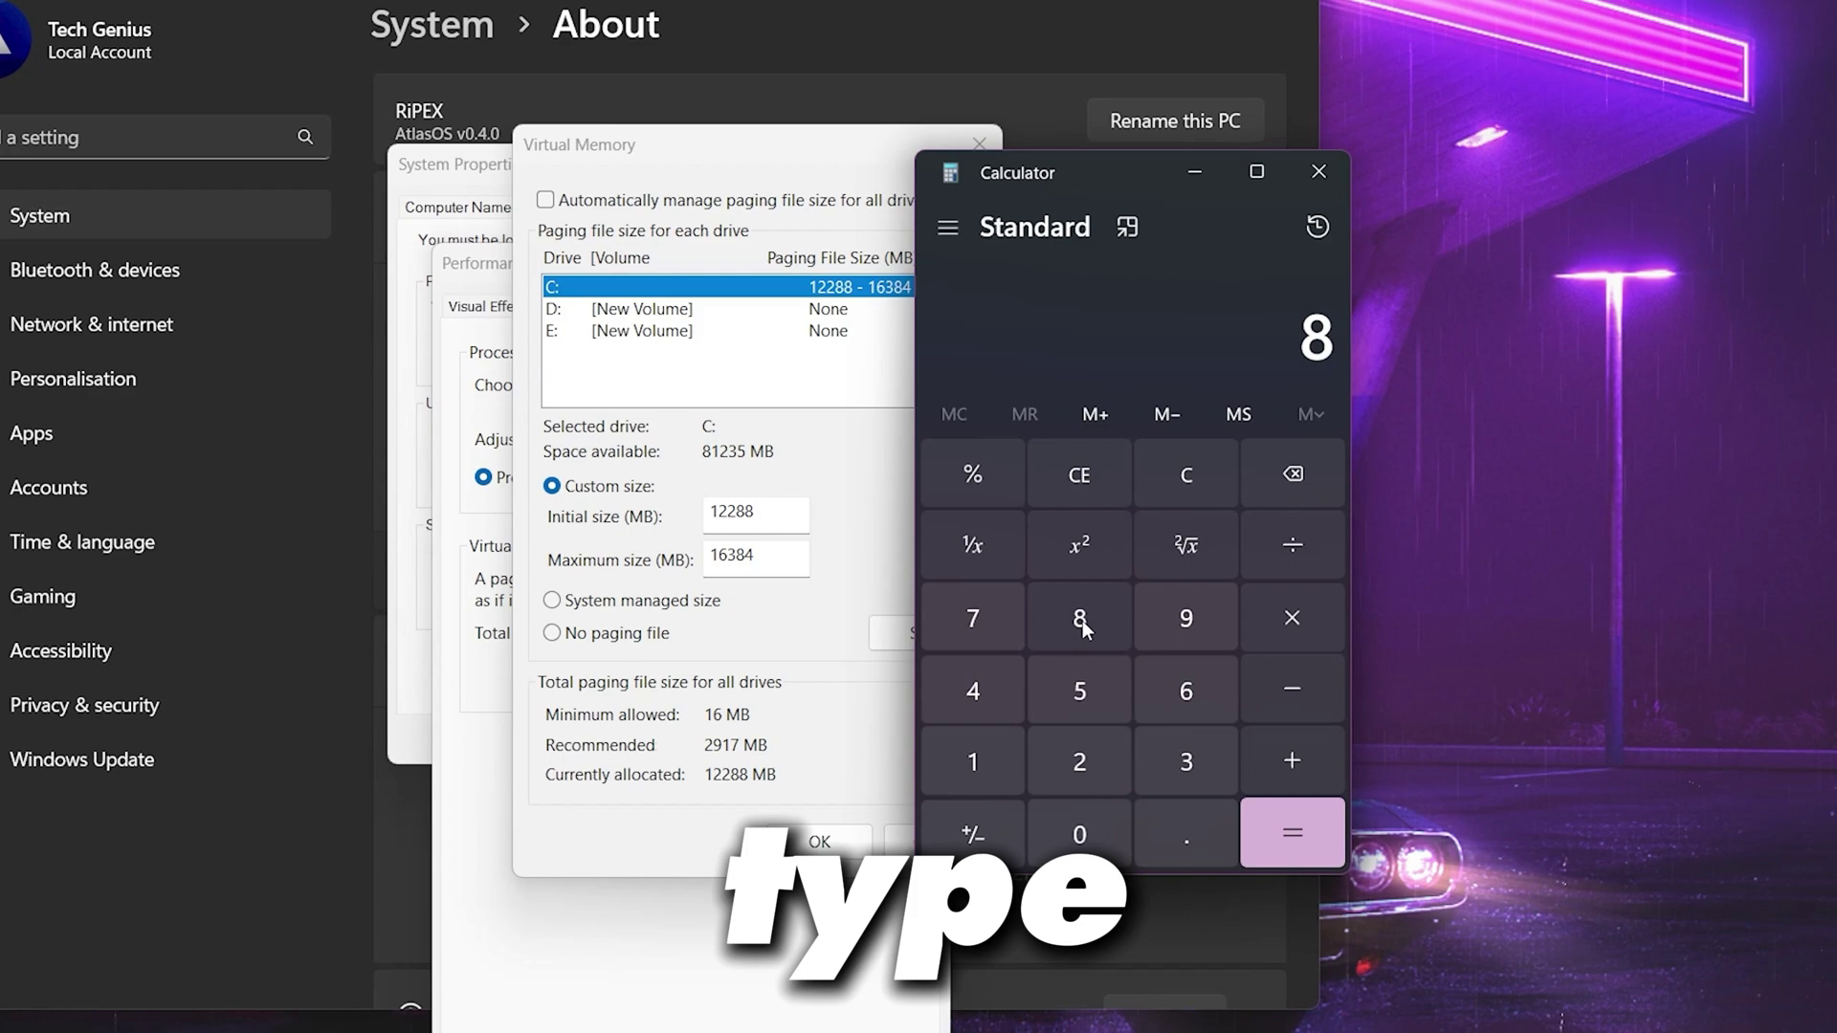
left_click(1299, 622)
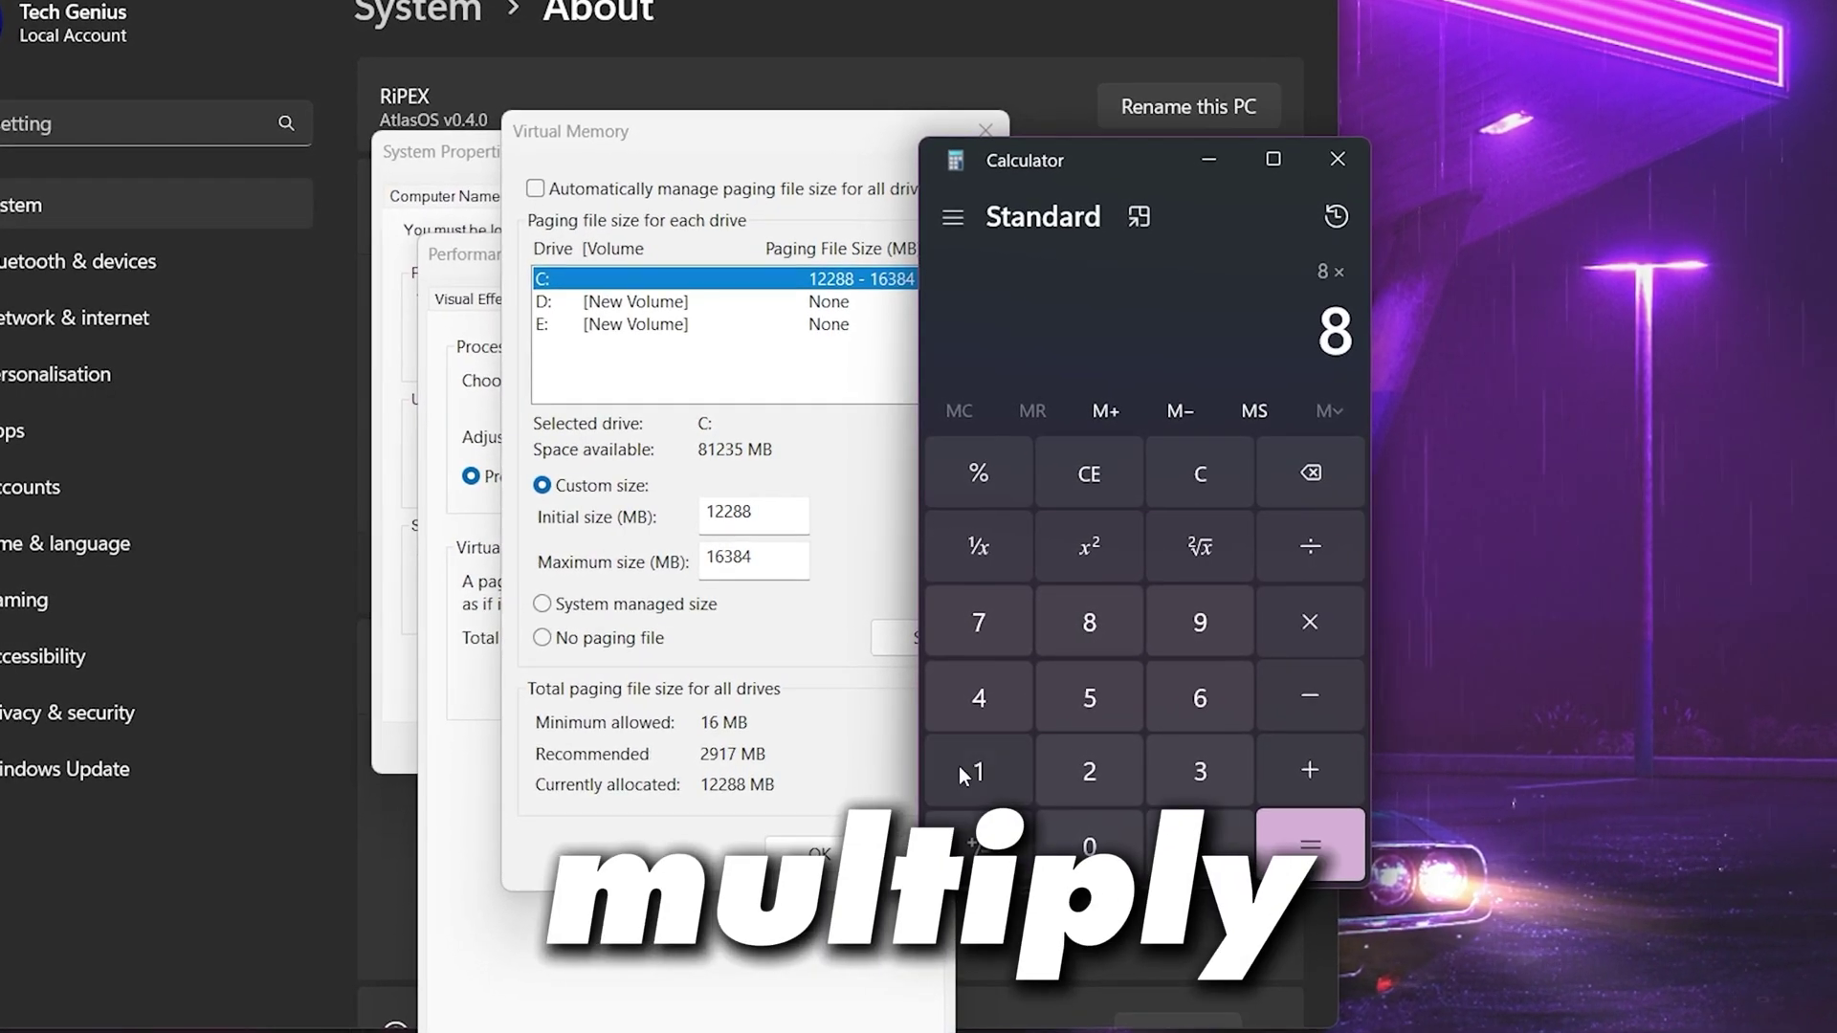
left_click(976, 766)
left_click(1084, 840)
left_click(1085, 789)
left_click(976, 708)
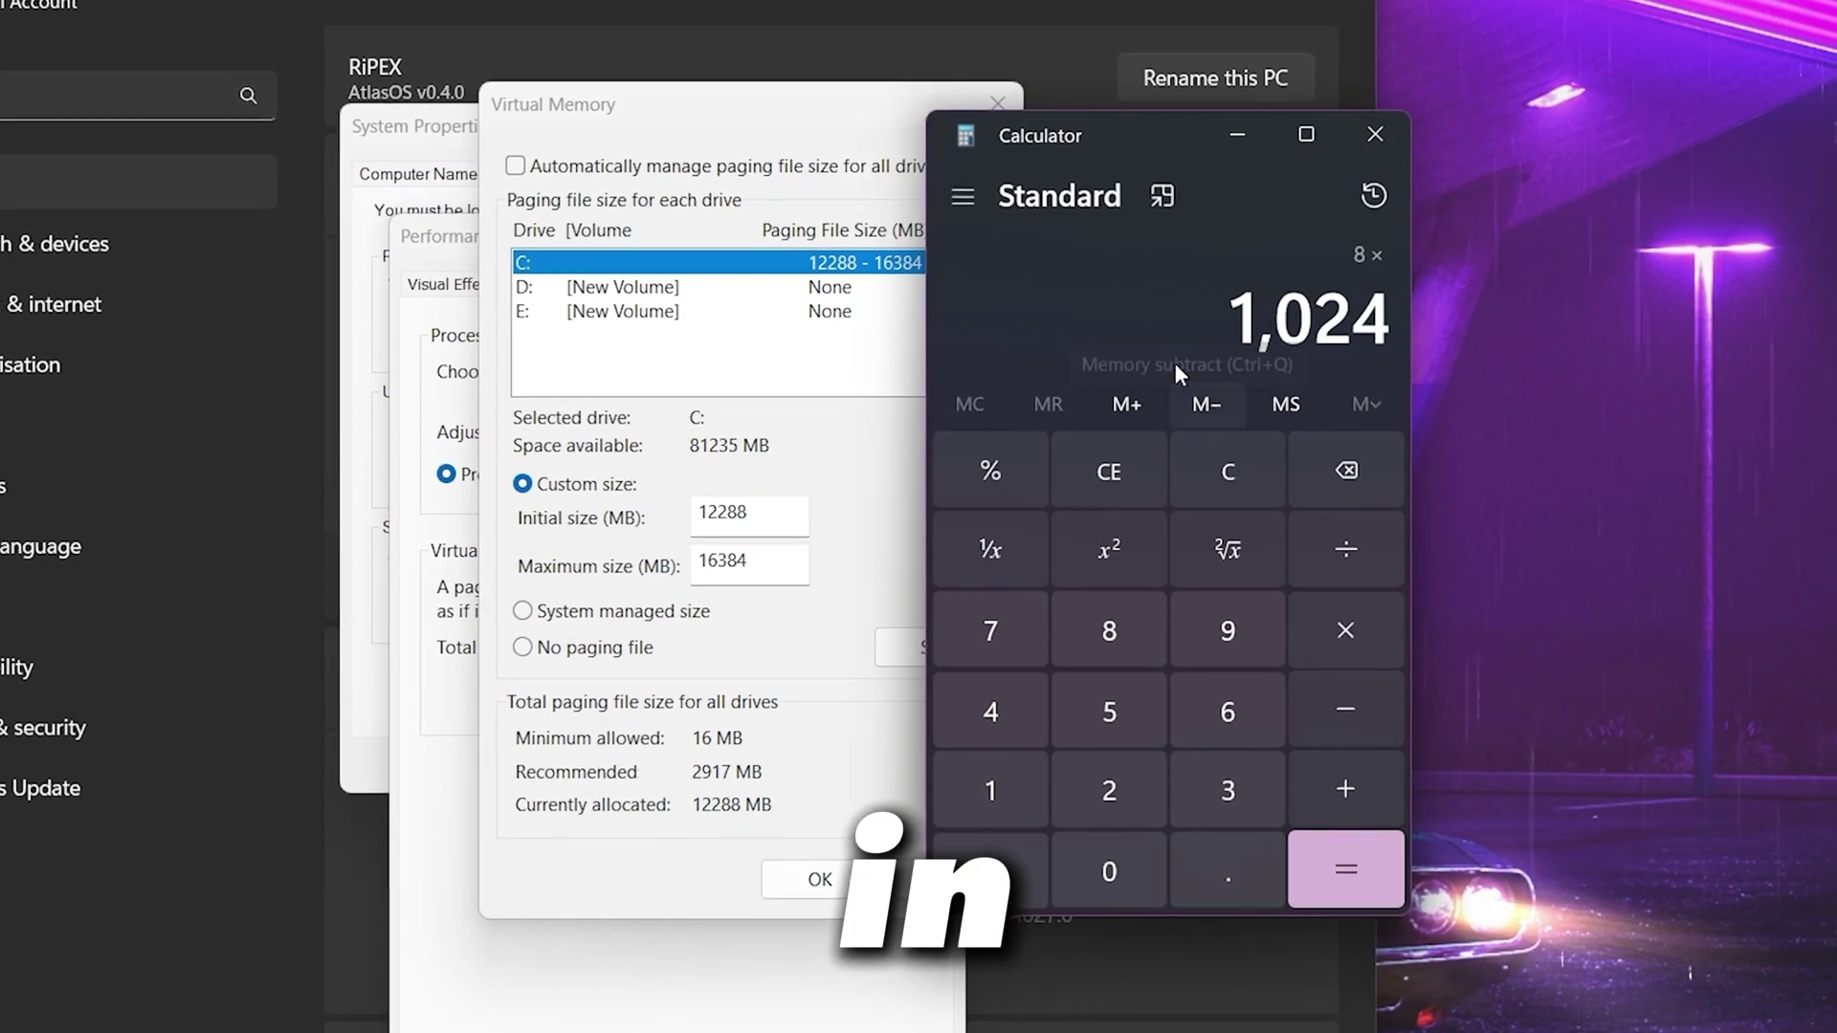
left_click(1359, 893)
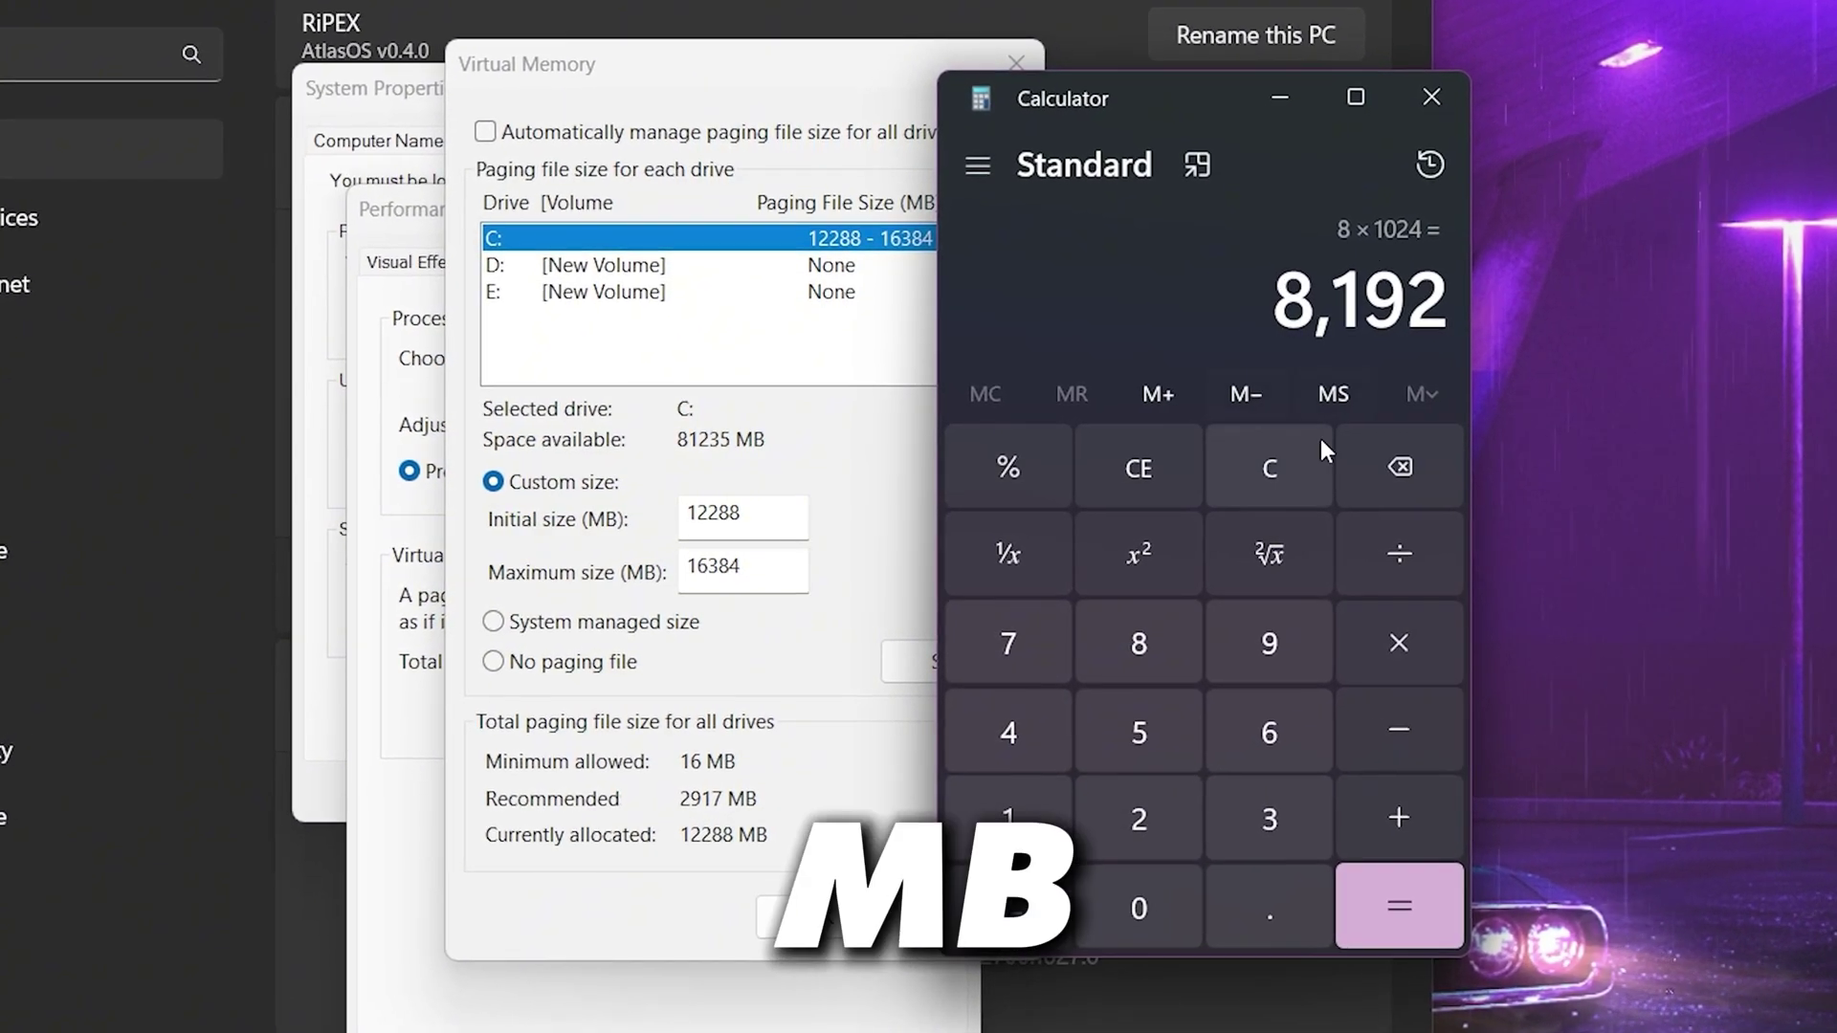
left_click(1403, 640)
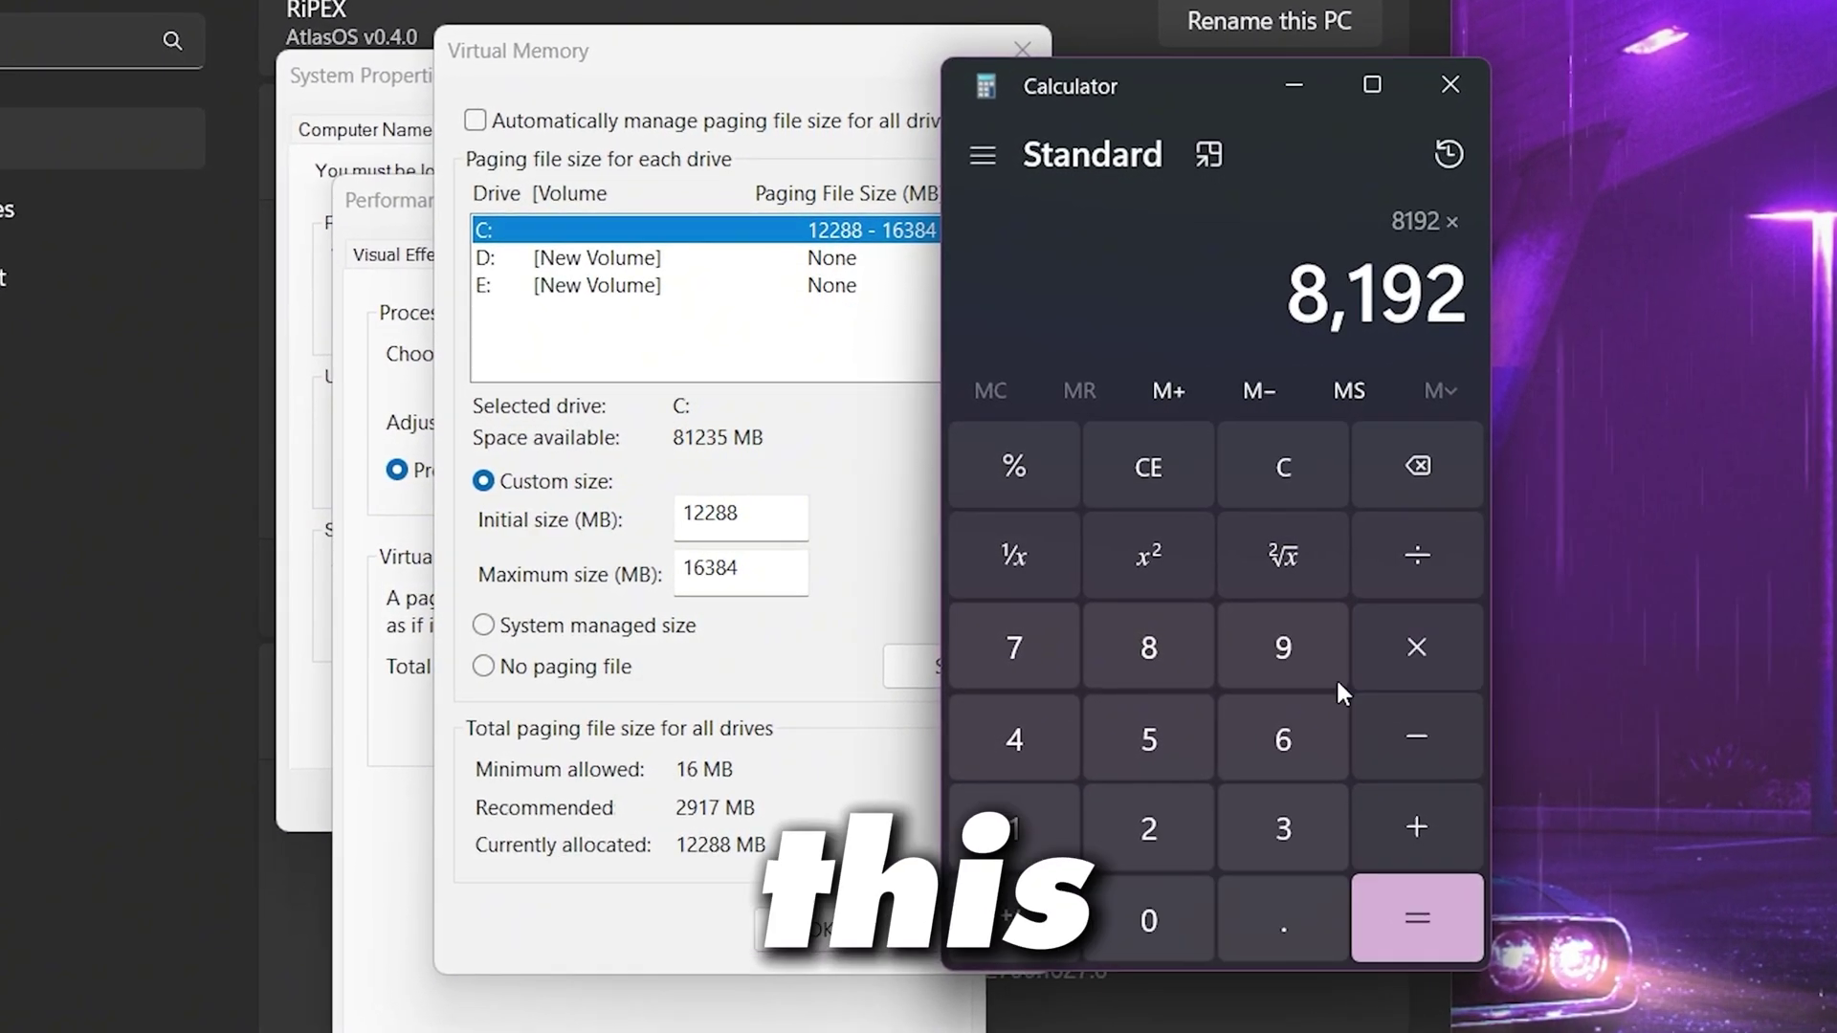
left_click(1139, 743)
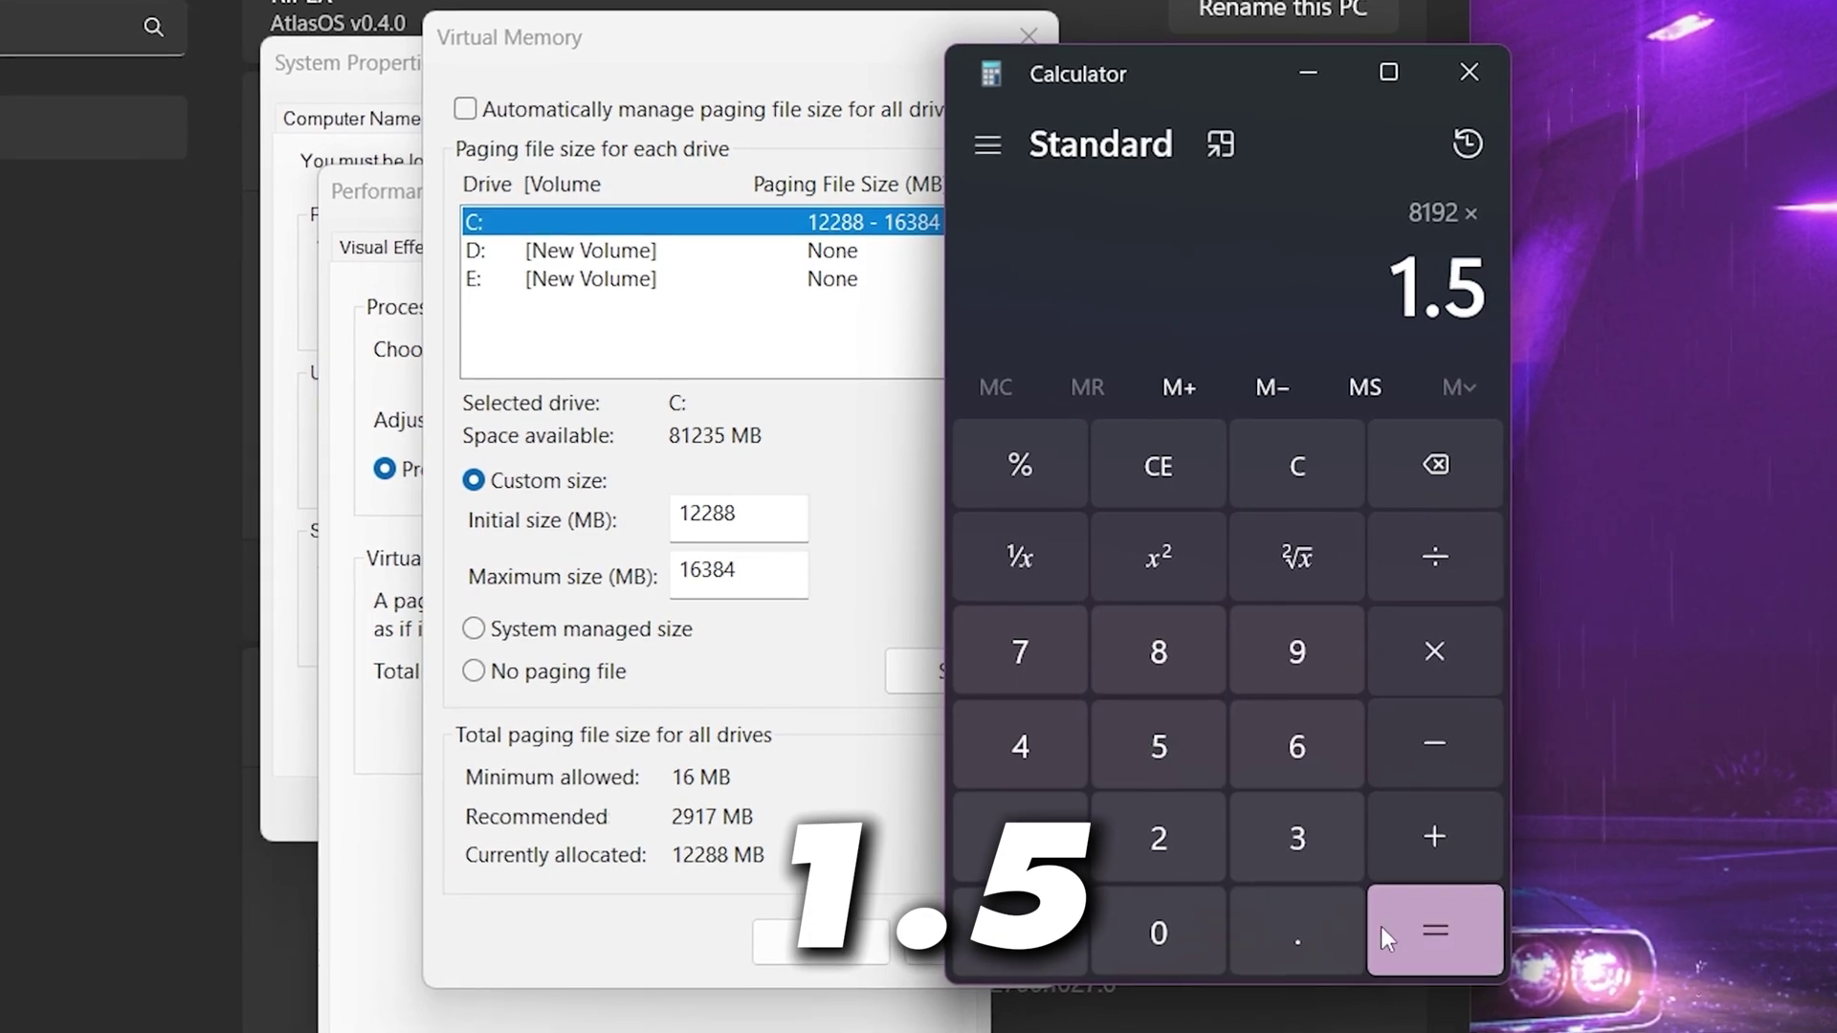
left_click(1404, 935)
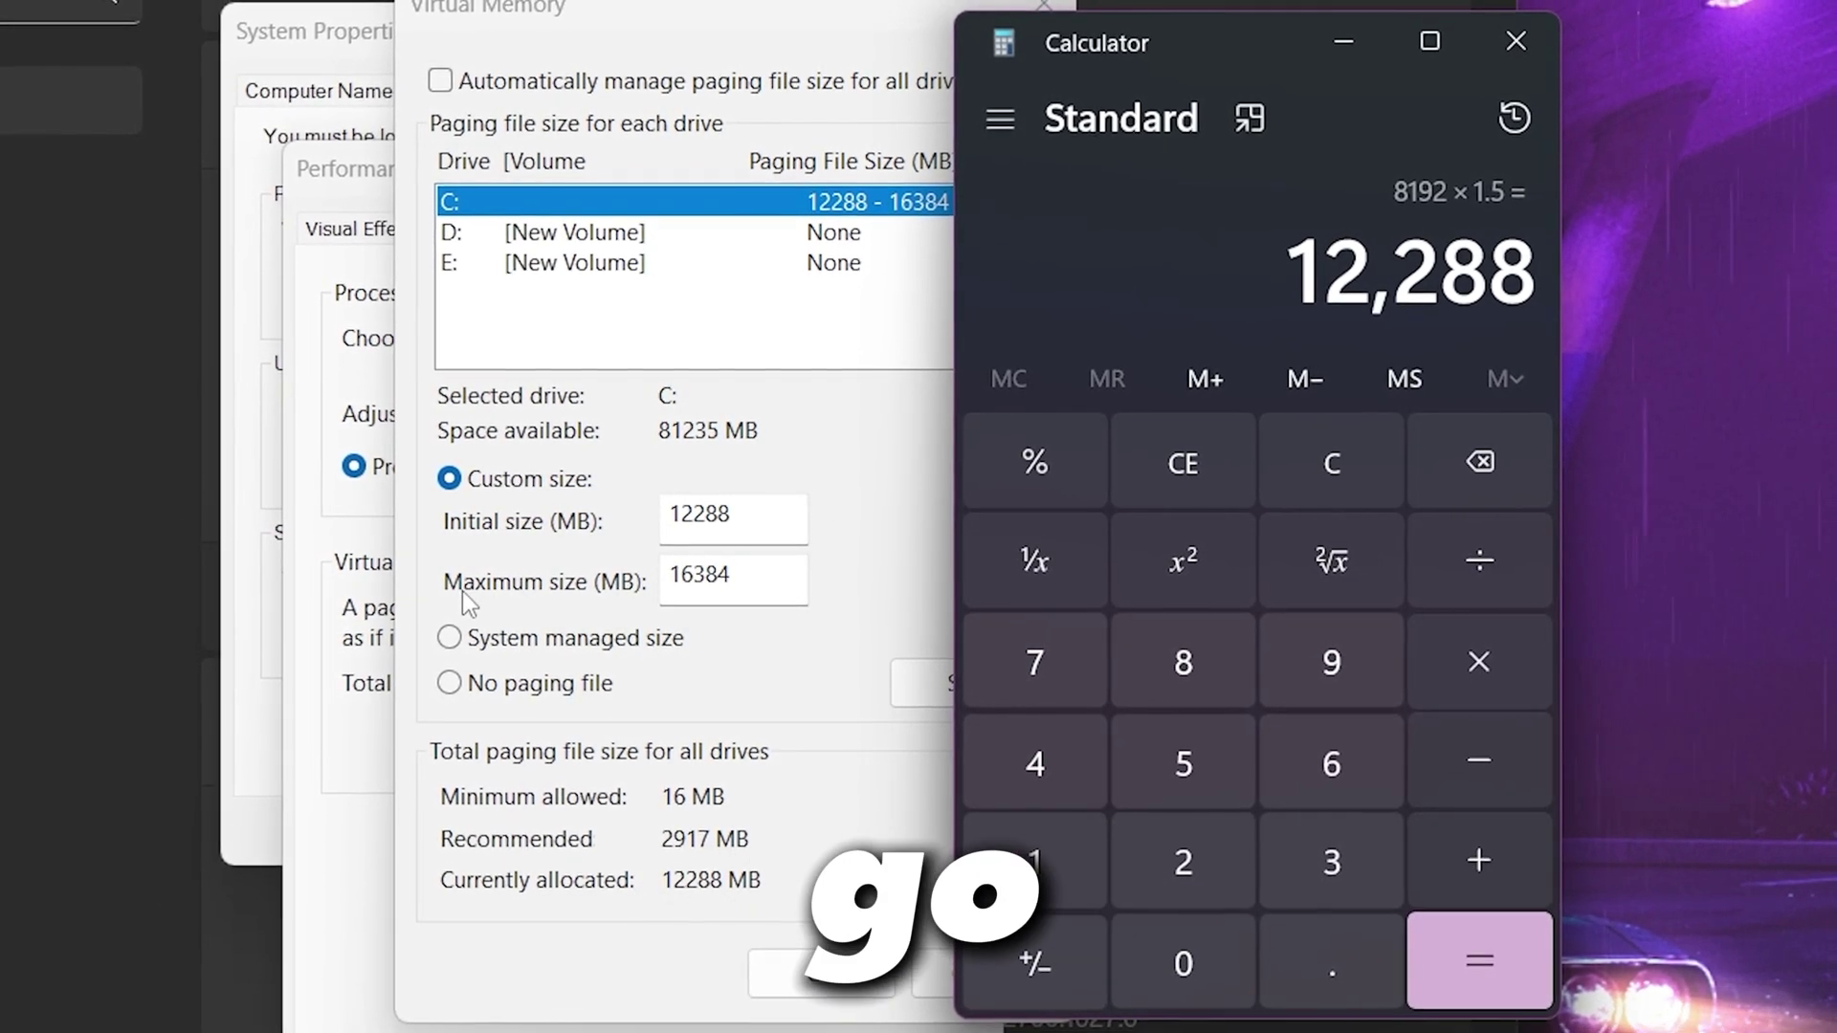
Clear, recompute 8 × 1024 = 8,192, and double it to 16,384.
left_click(1320, 460)
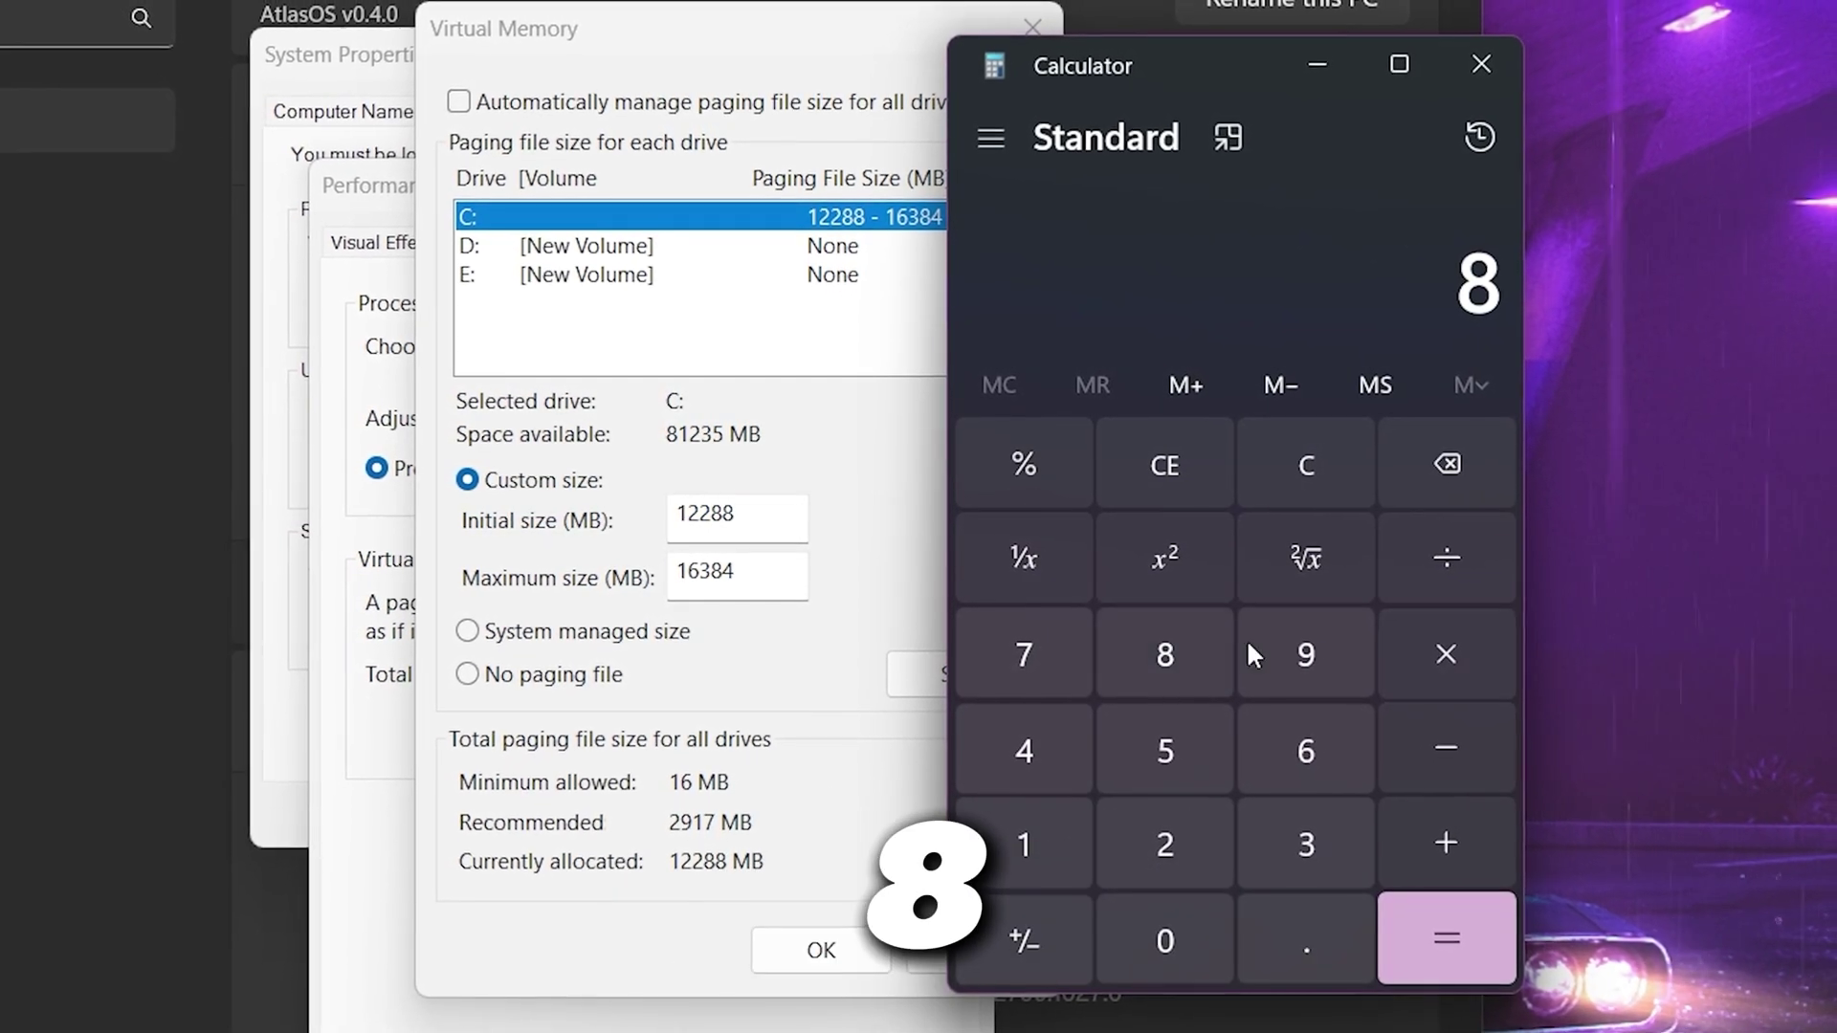
left_click(1446, 655)
left_click(1024, 844)
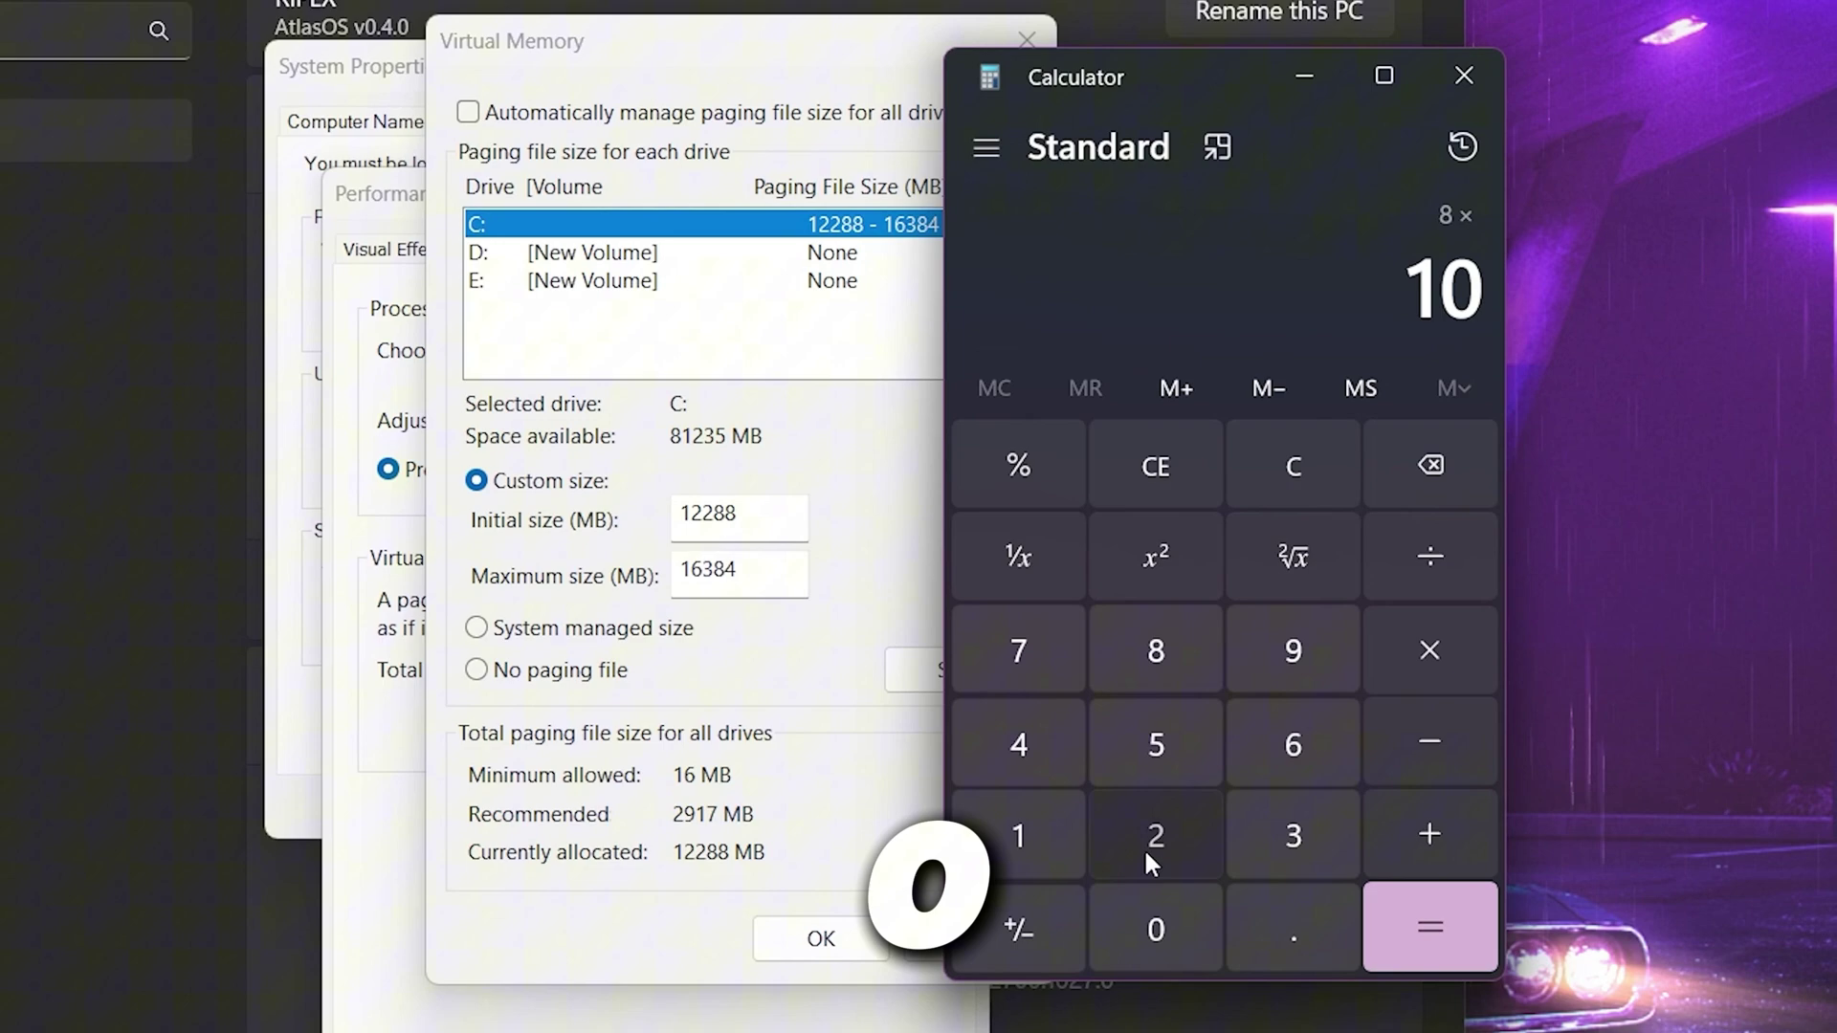
left_click(1149, 851)
left_click(1019, 745)
left_click(1430, 926)
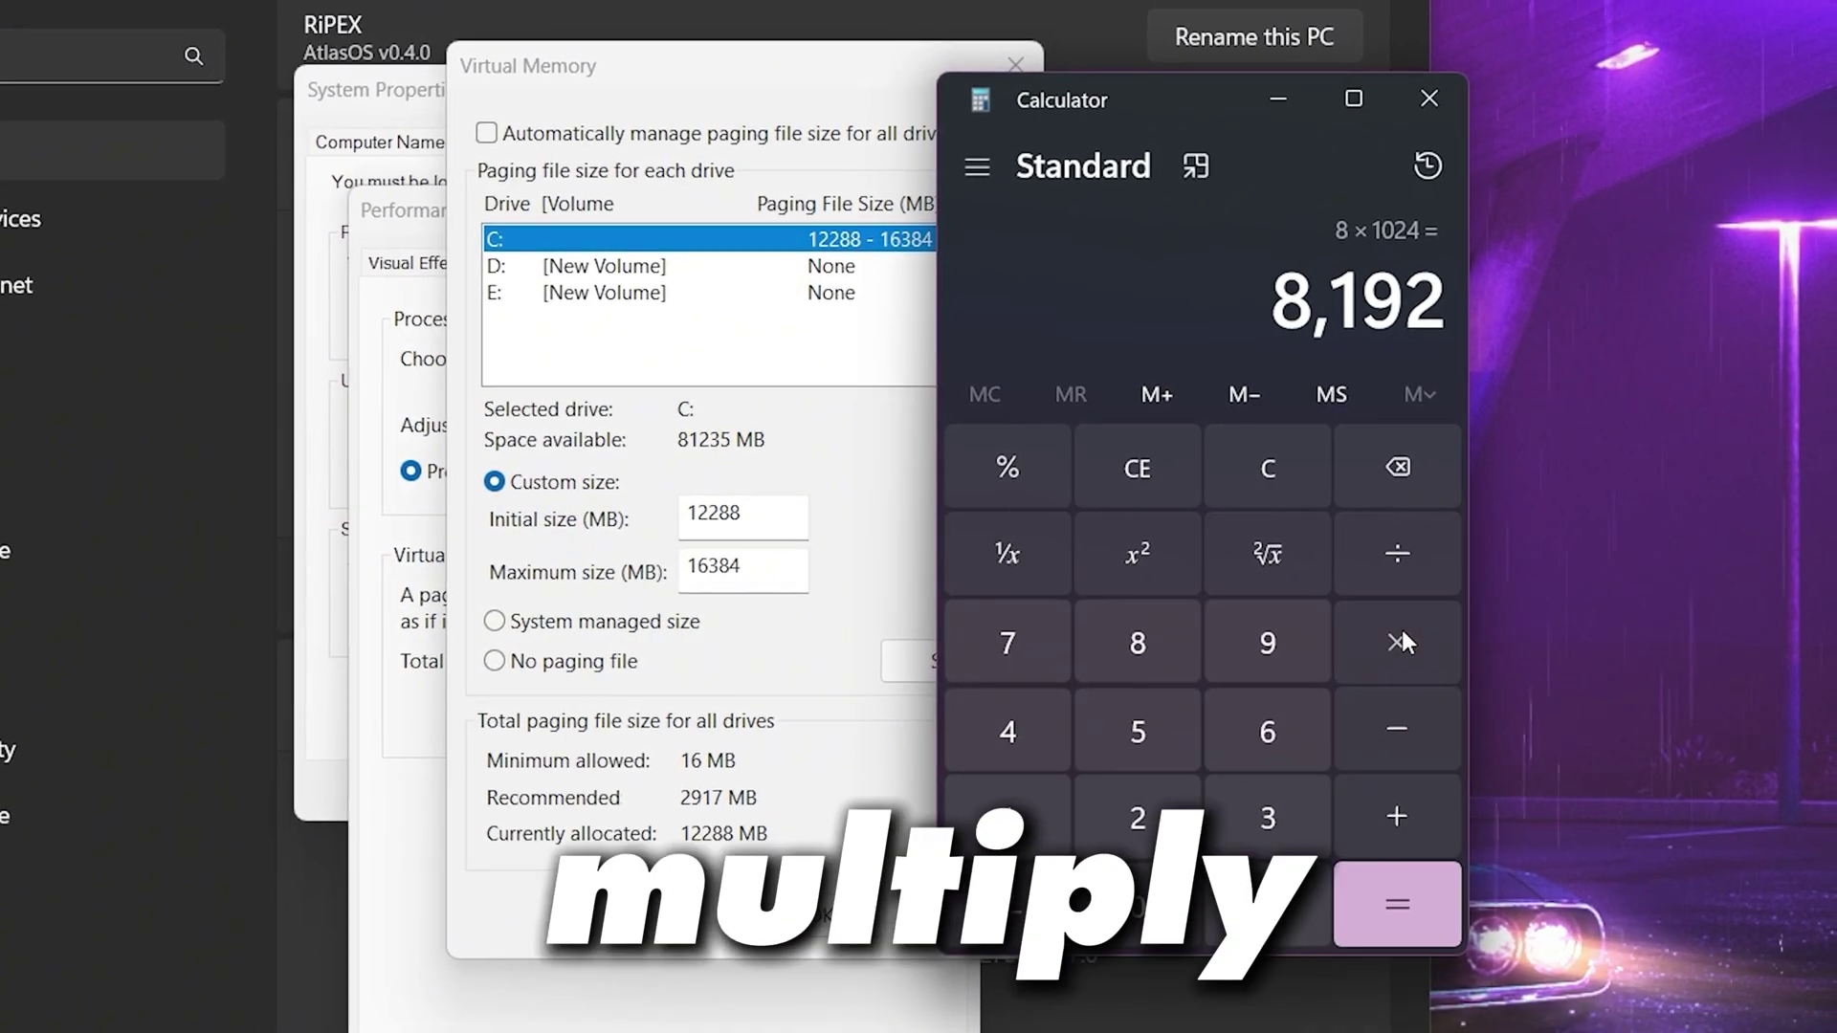
left_click(1402, 634)
left_click(1136, 818)
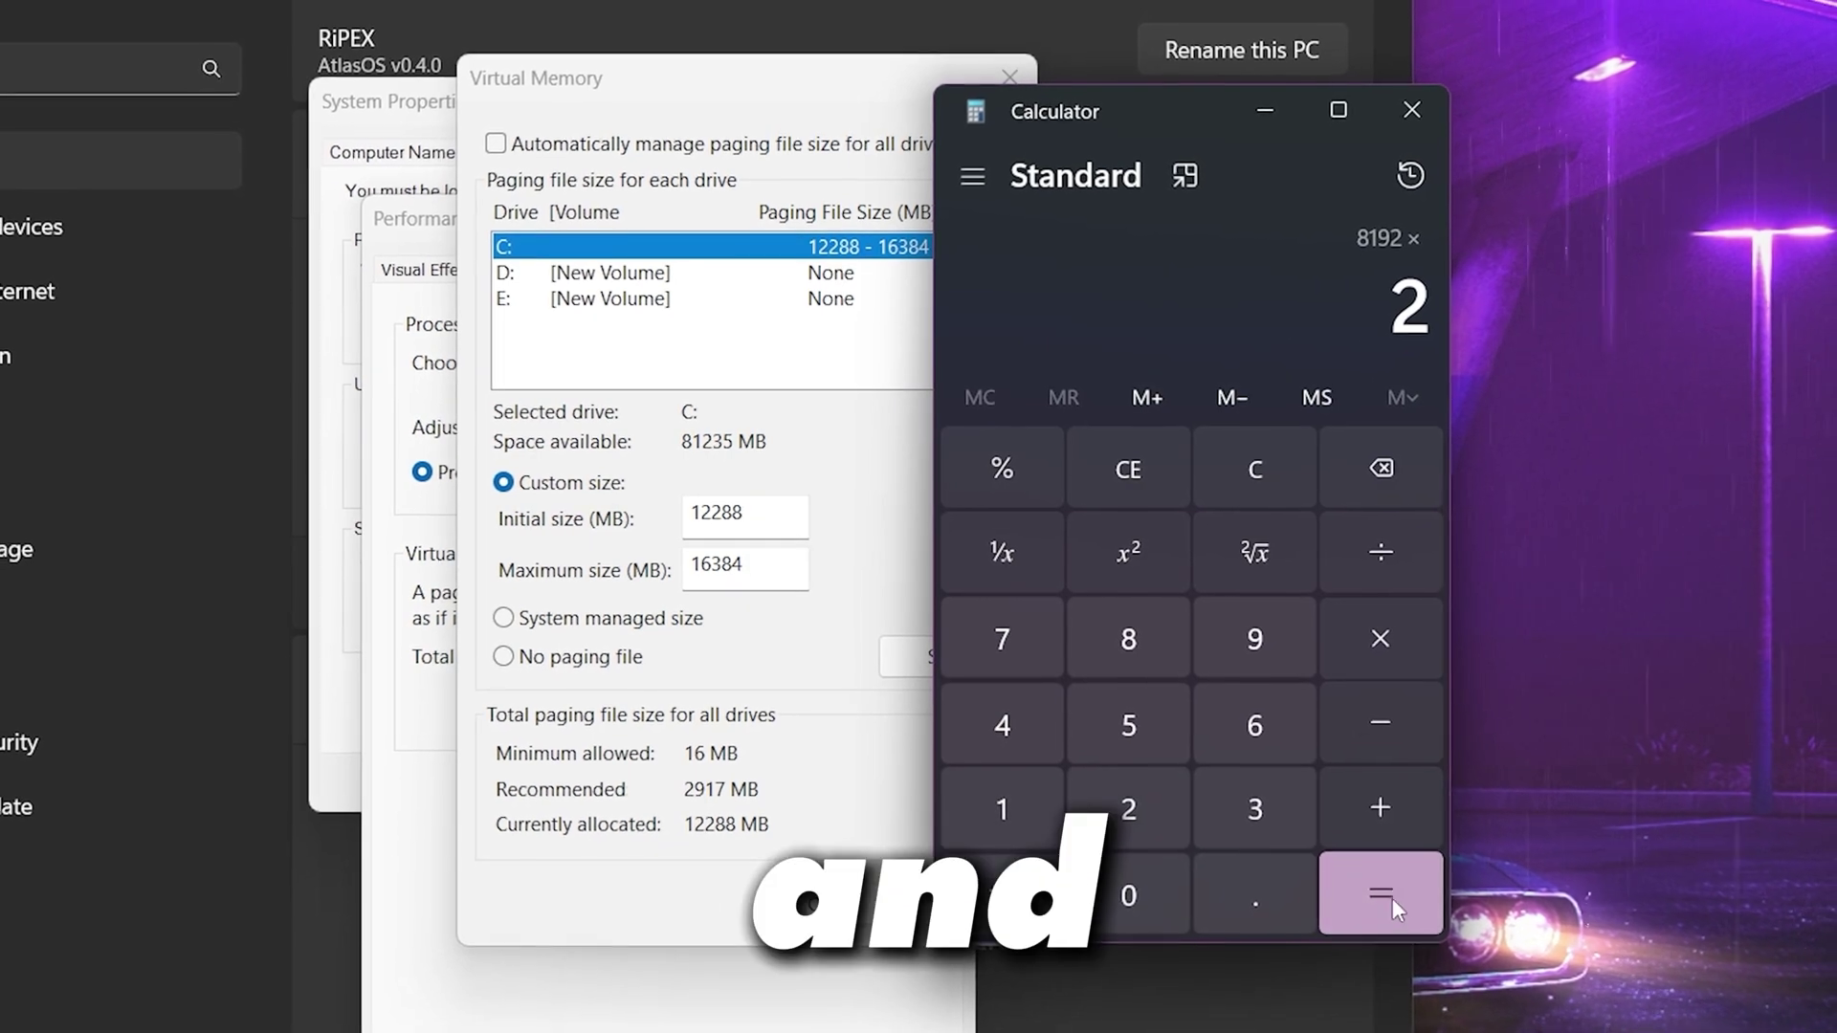
left_click(1393, 899)
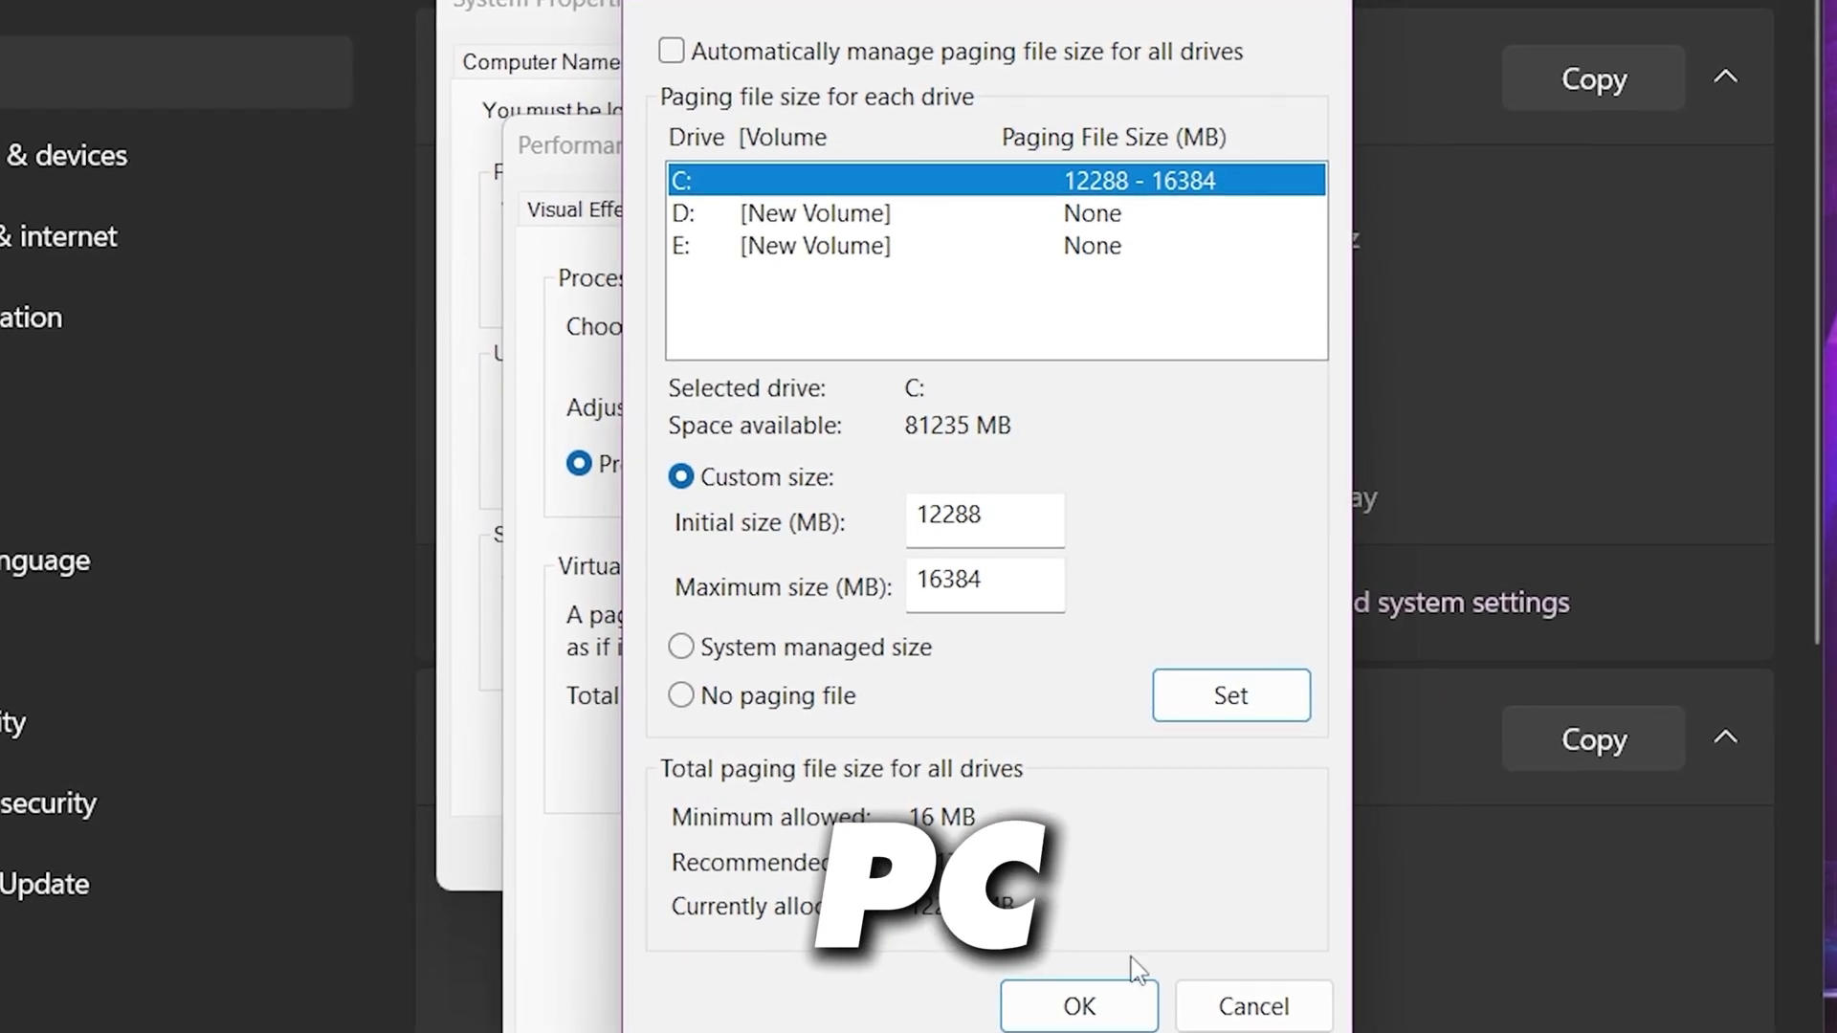
Confirm the 12288–16384 MB paging file for C: and close Performance Options.
left_click(1077, 1005)
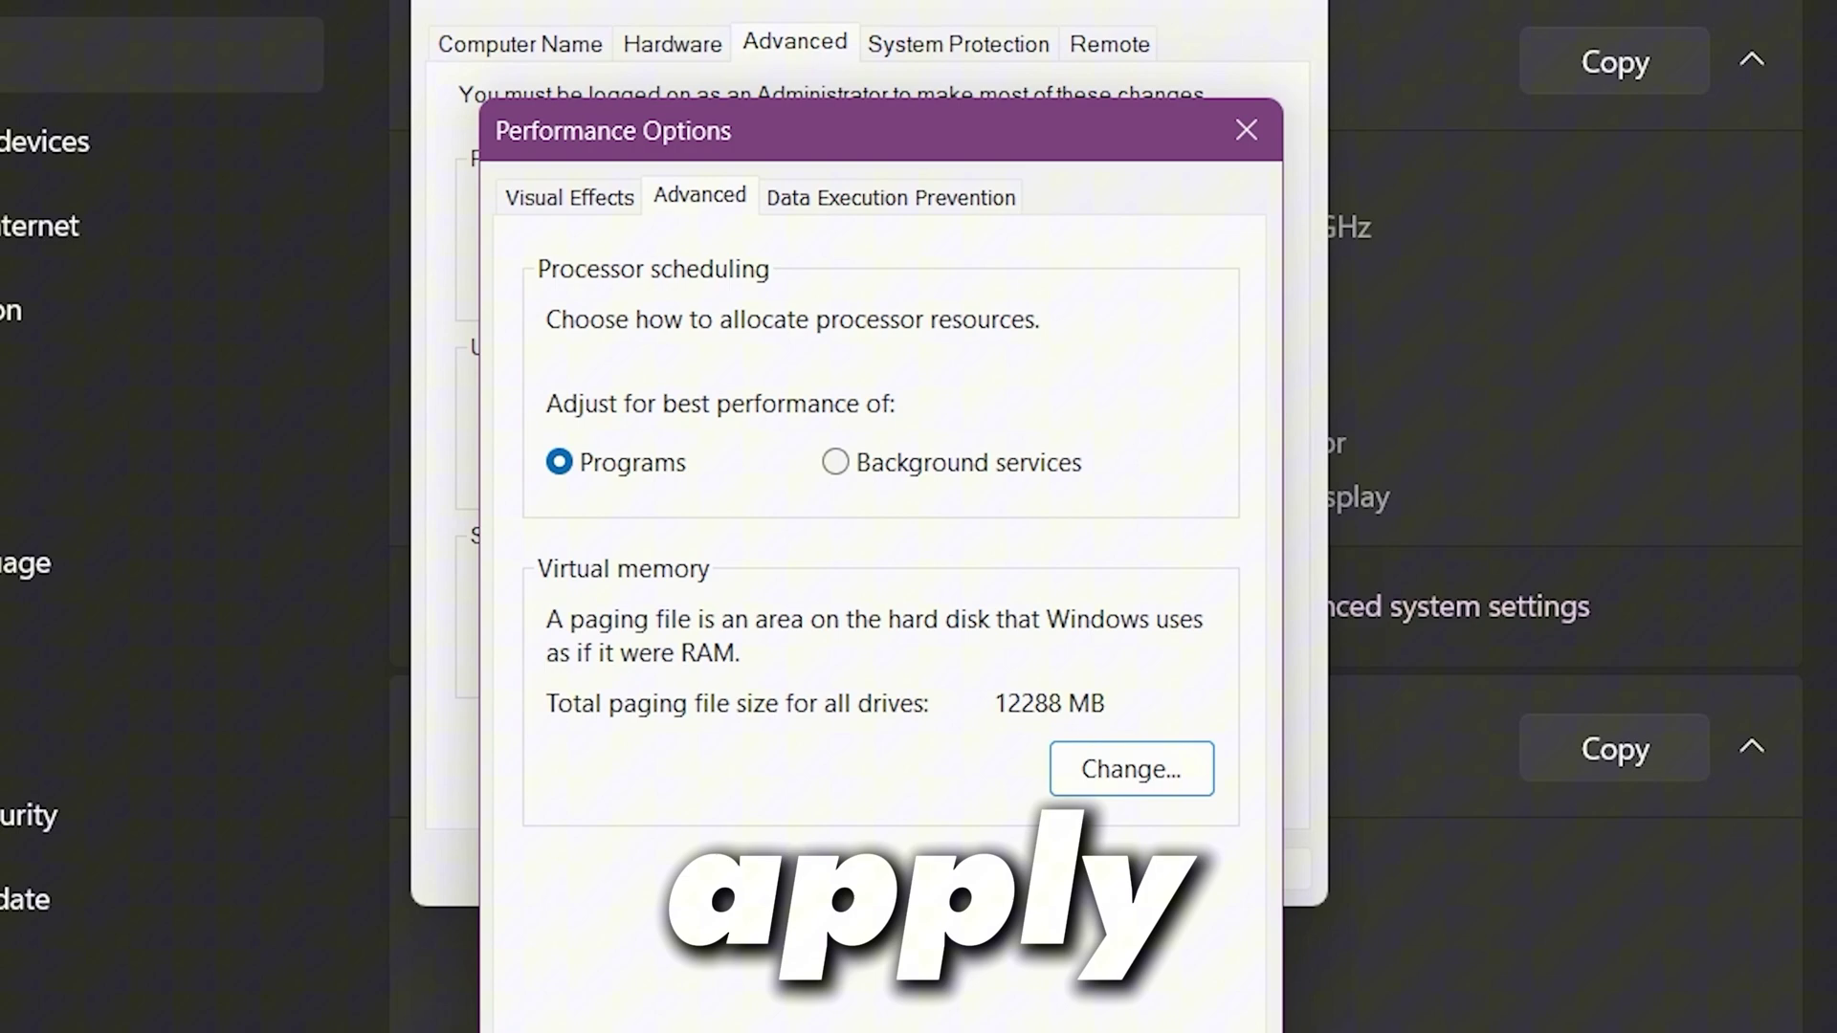
key("Return")
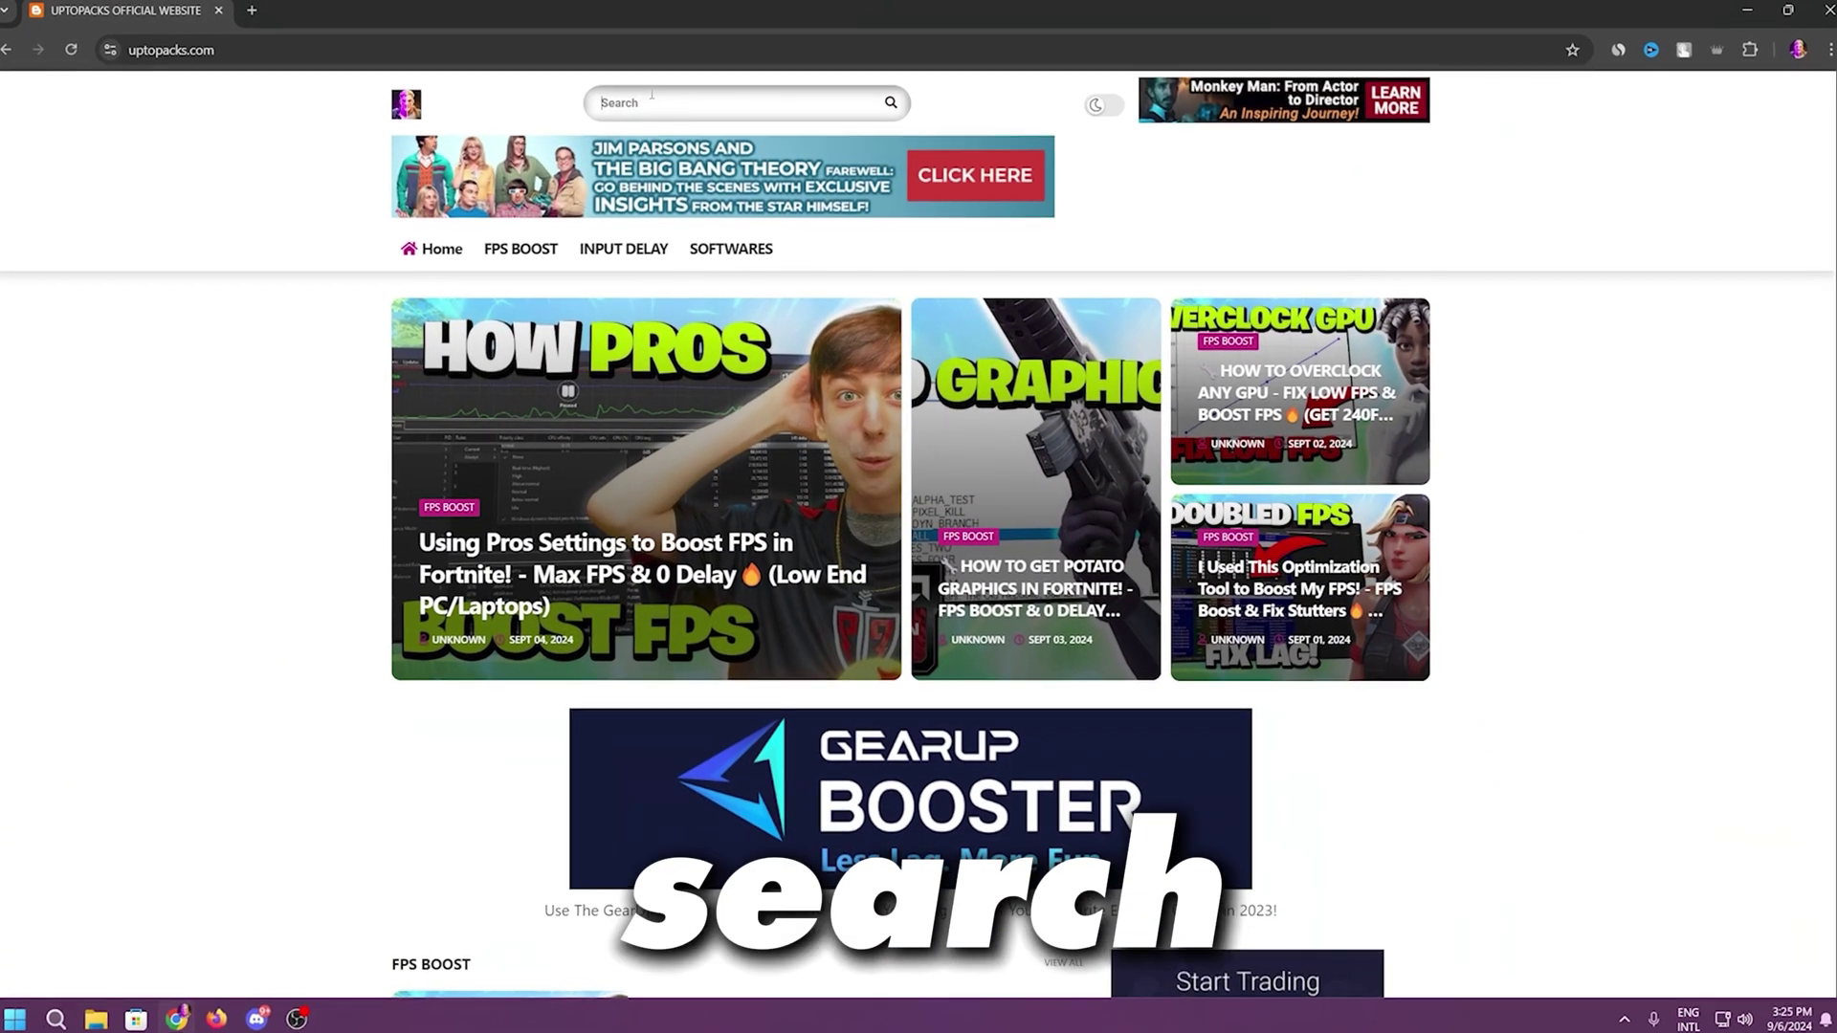
Search Uptopacks for the GPU overclock post, return to its home page, then minimize the browser.
type("FIX LOW FPS & BOOST FPS | GET 240FPS ANY PC")
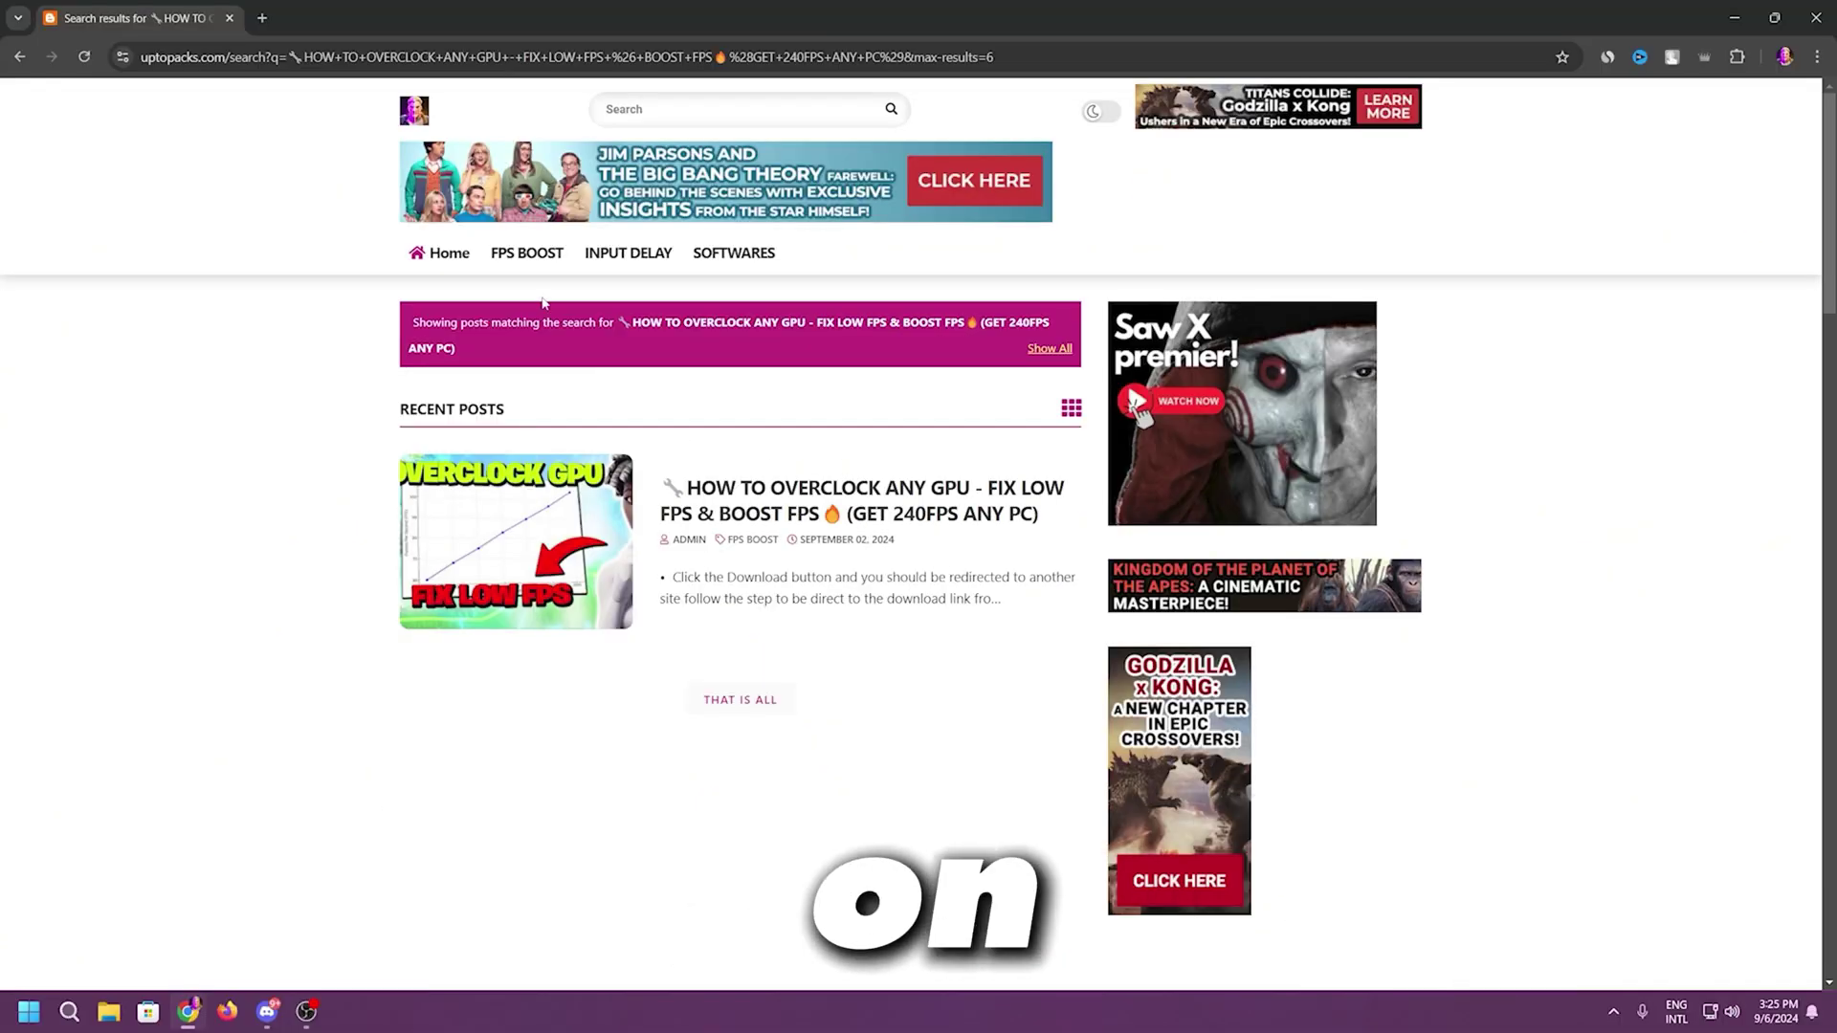
left_click(414, 119)
scroll(627, 701, "down", 8)
scroll(626, 702, "up", 3)
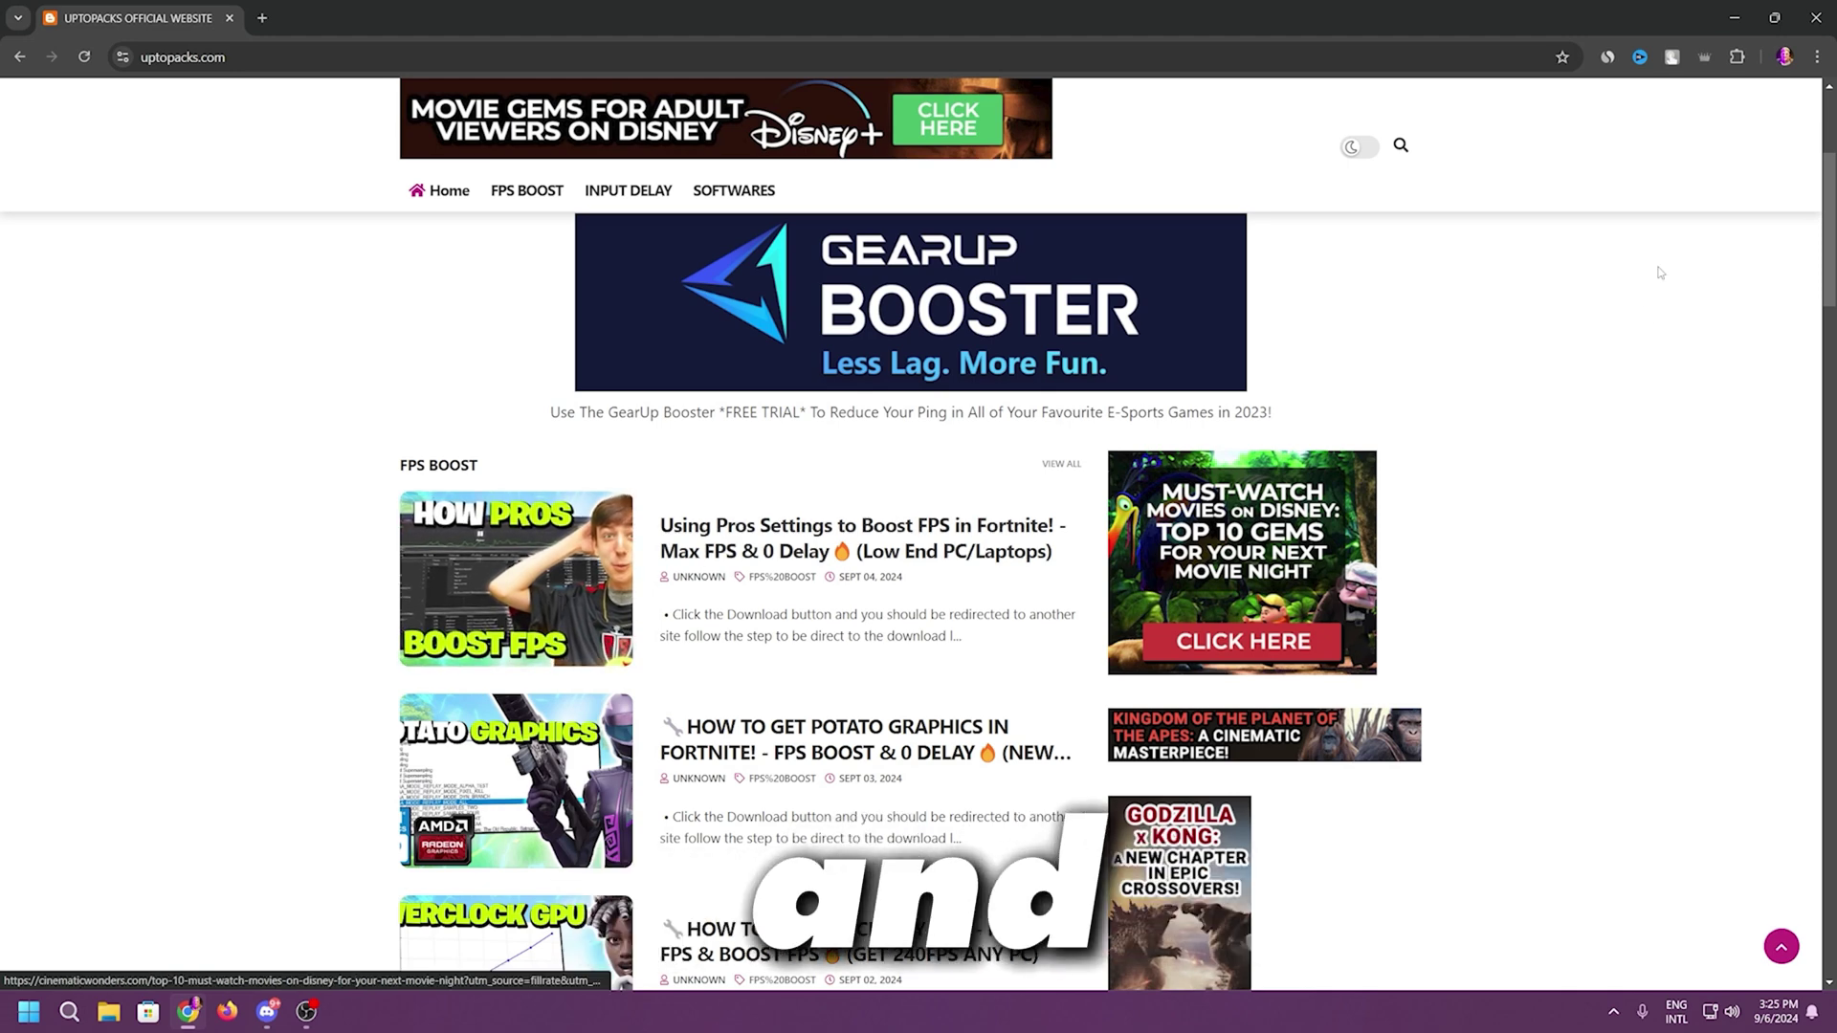
left_click(1735, 19)
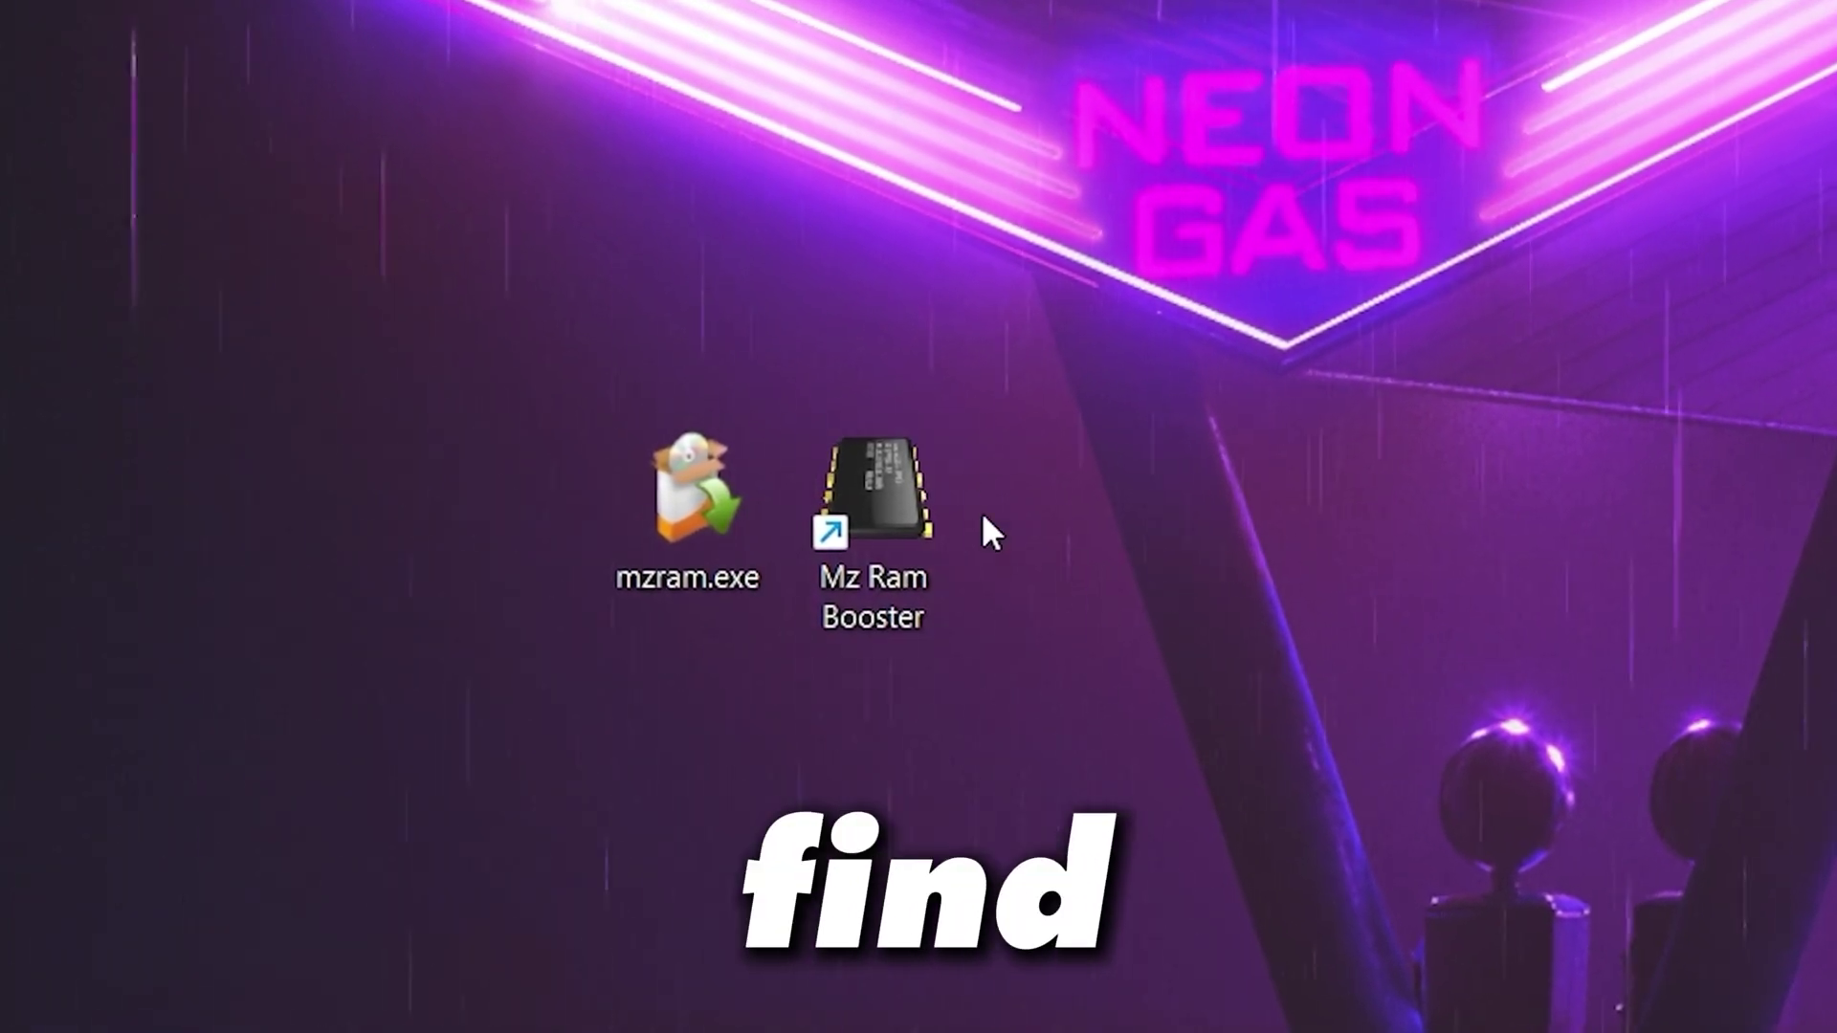
Run Mz Ram Booster as administrator from its desktop shortcut.
right_click(863, 473)
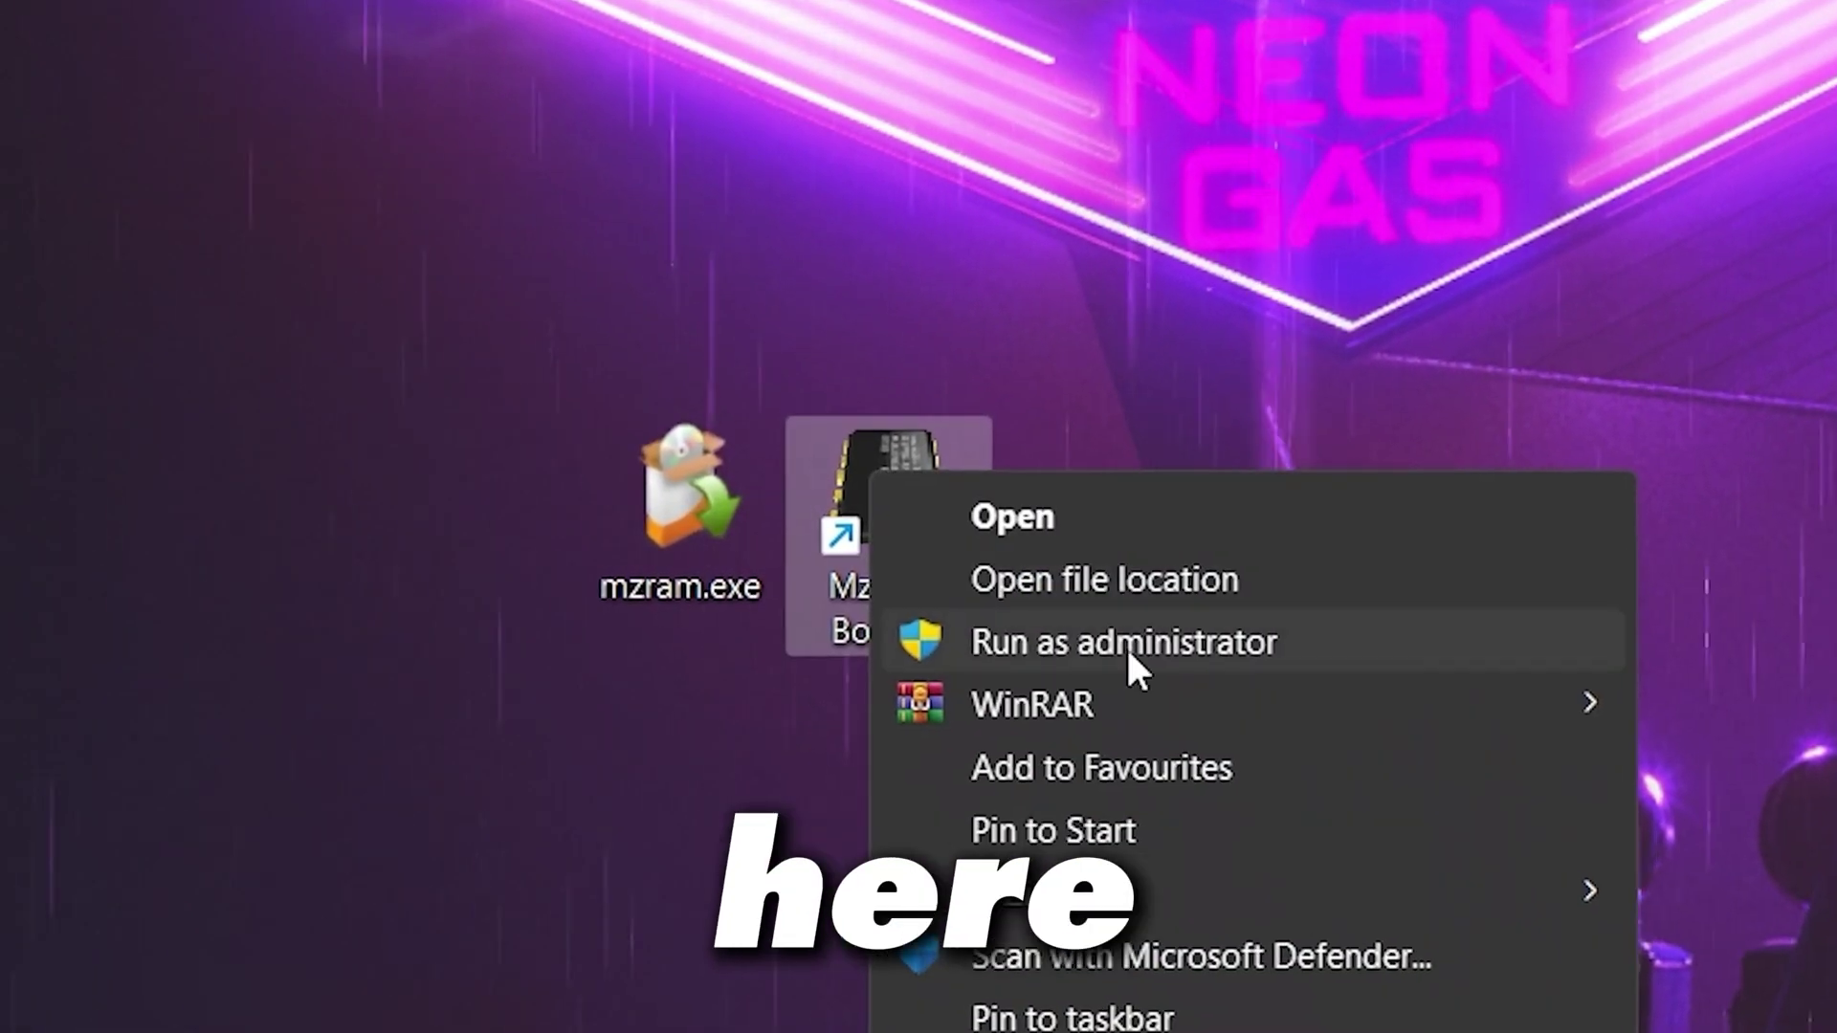
left_click(1129, 647)
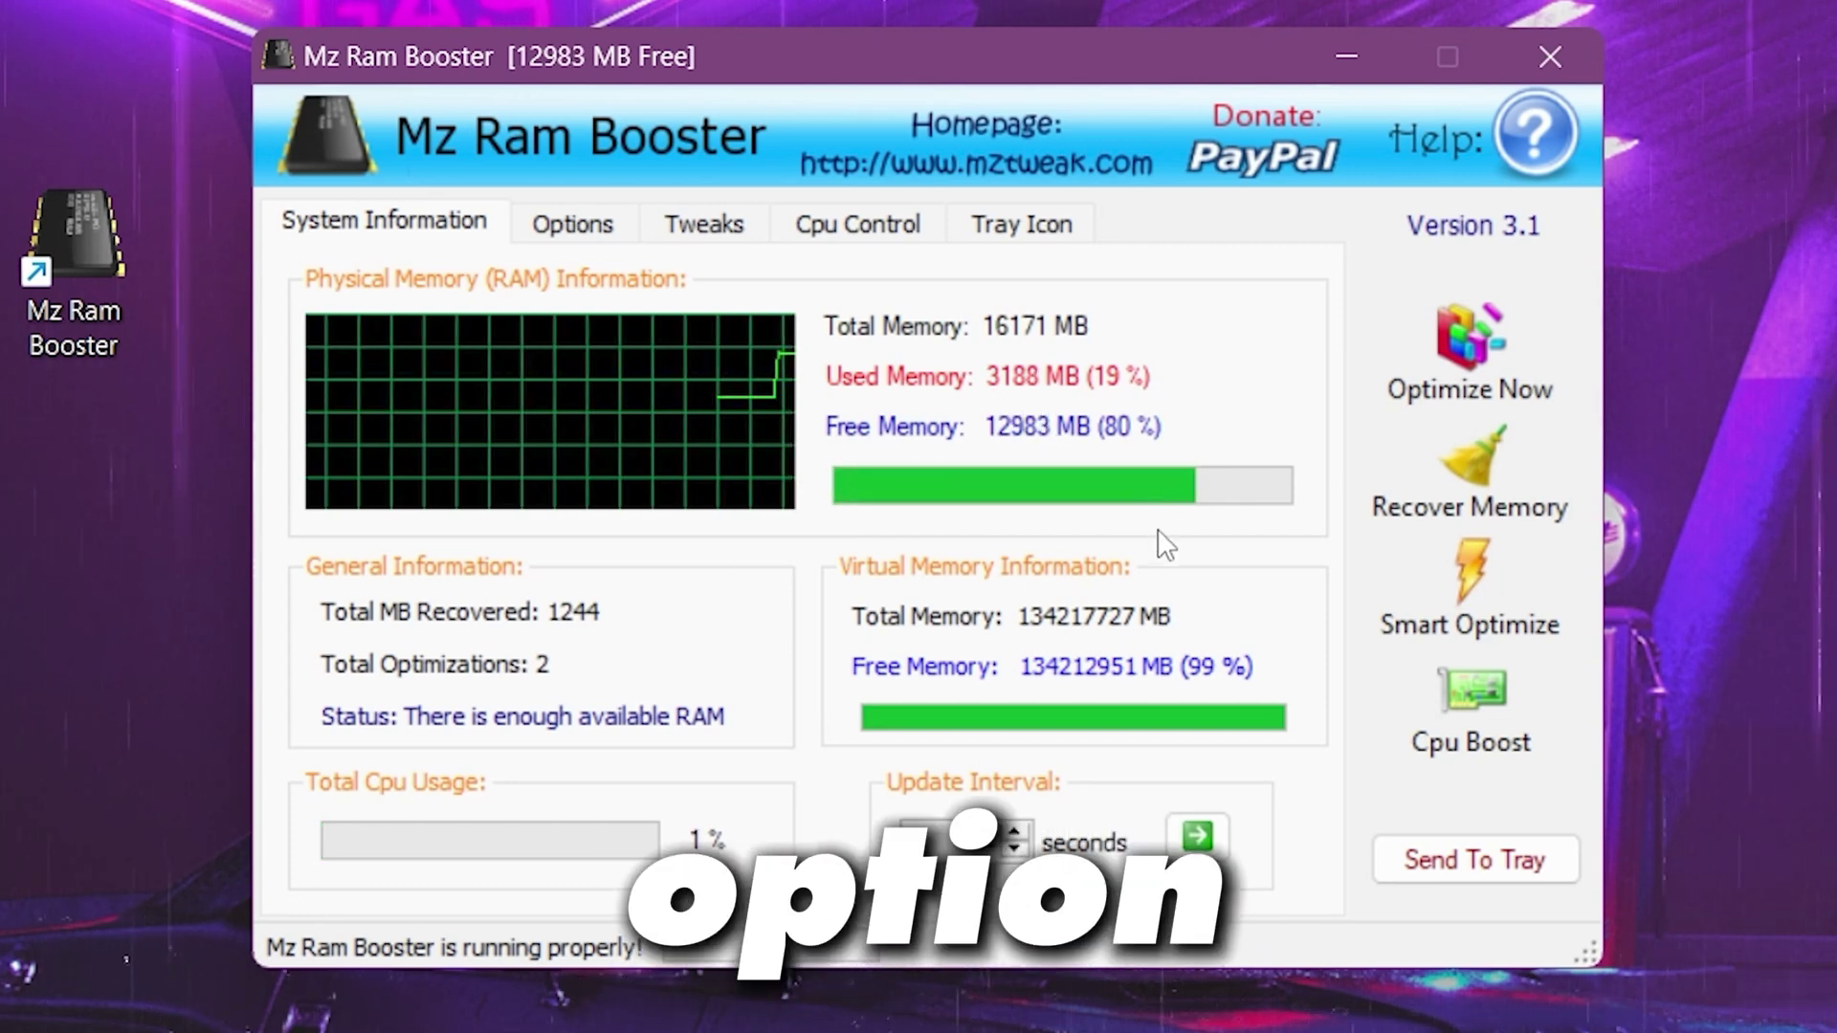
Load recommended Options values: auto-optimize below 808 MB, target 5336 MB, every 120 minutes.
left_click(570, 226)
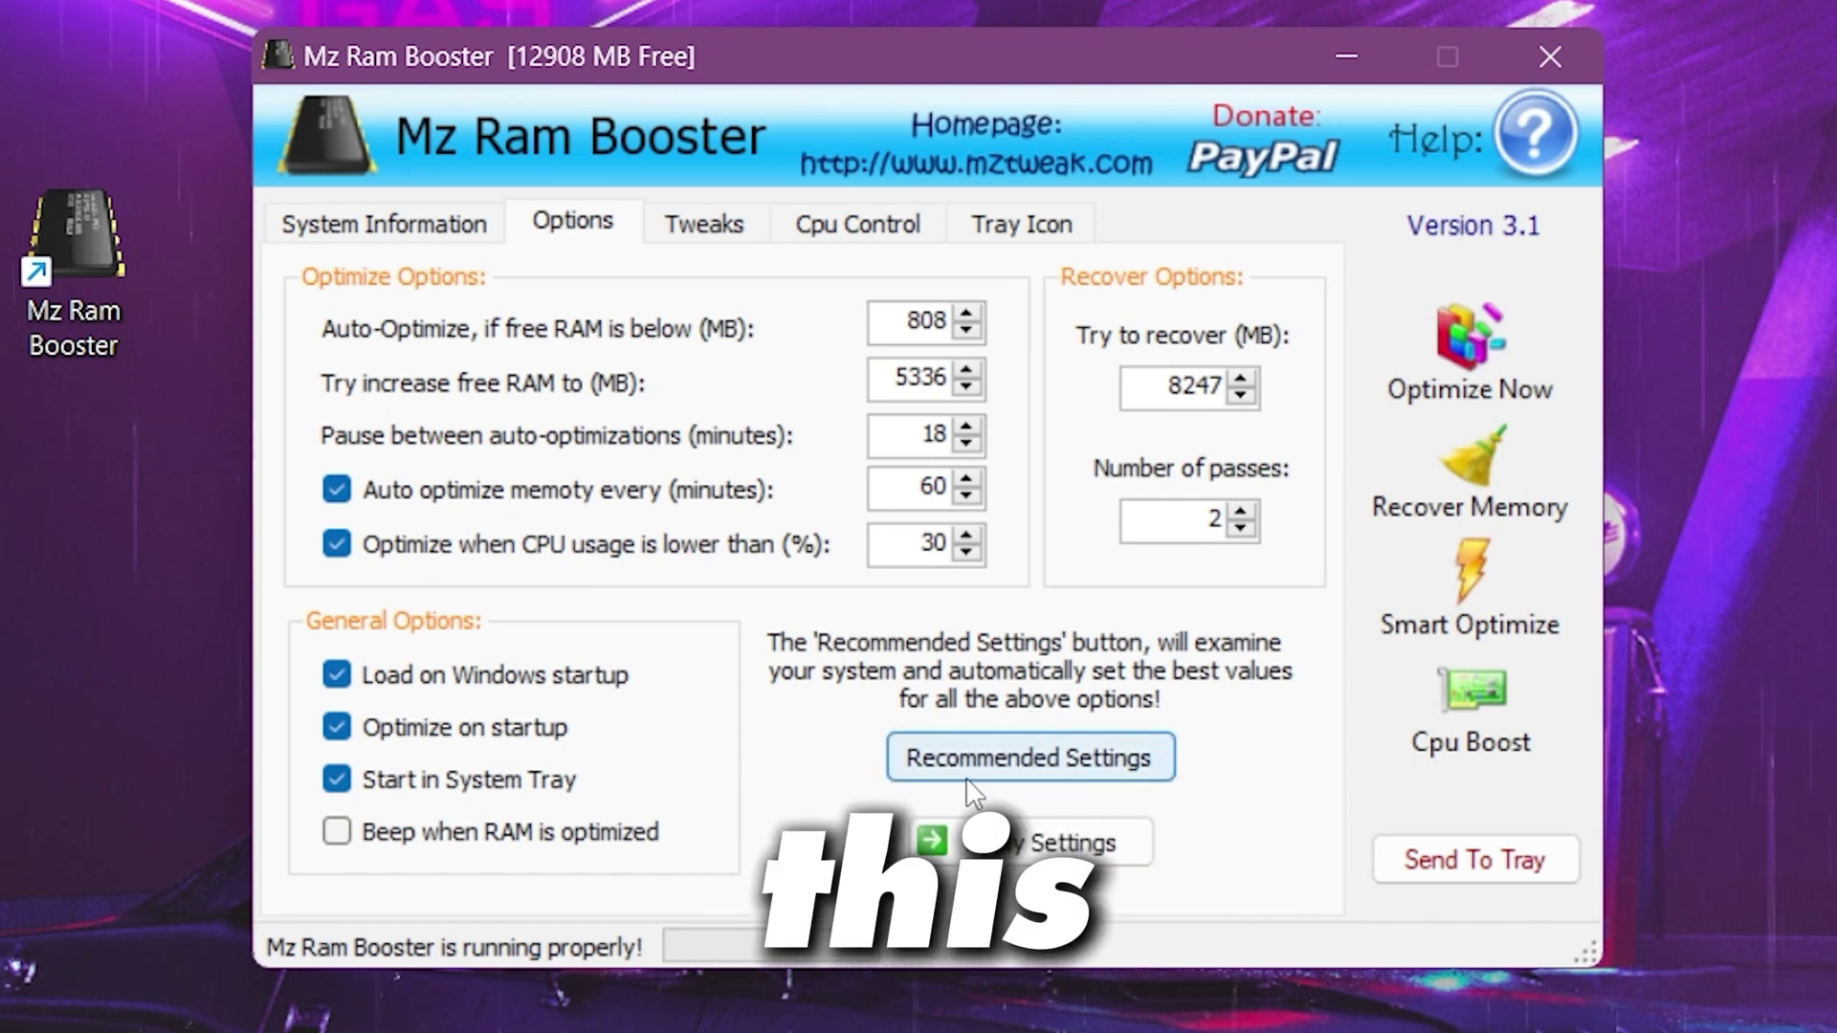
left_click(1022, 770)
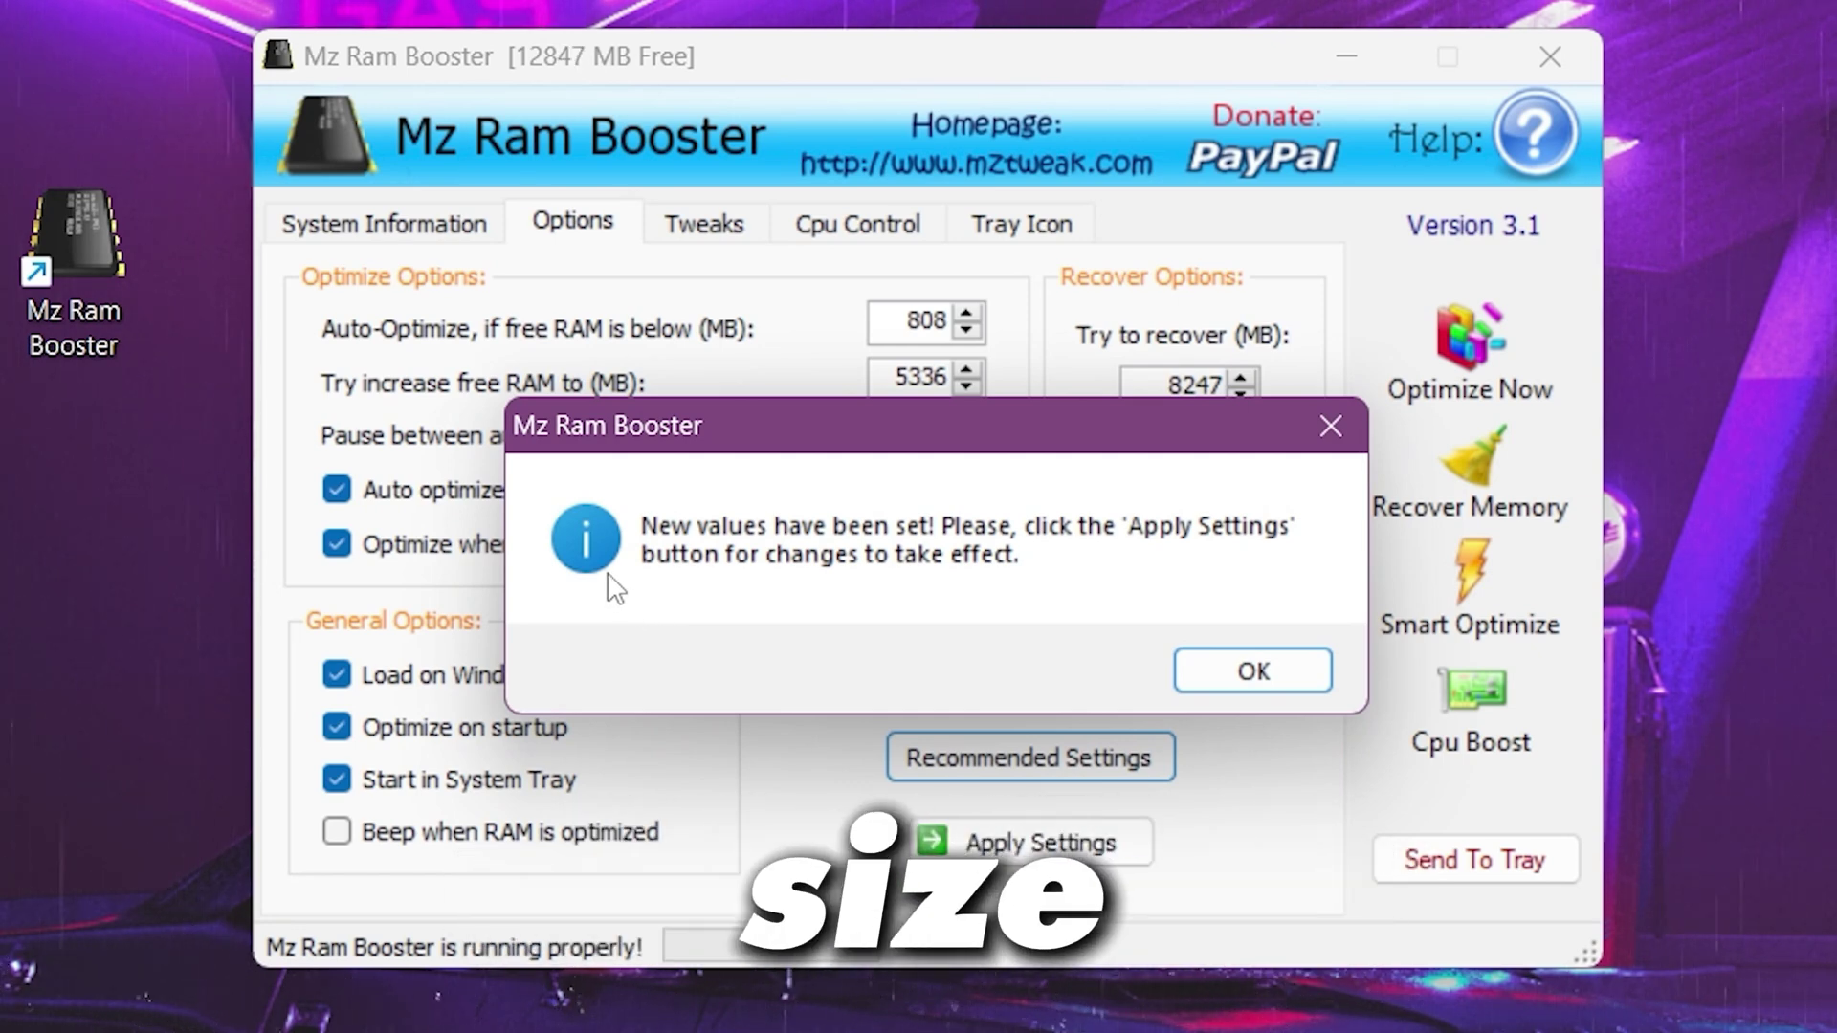
left_click(1252, 673)
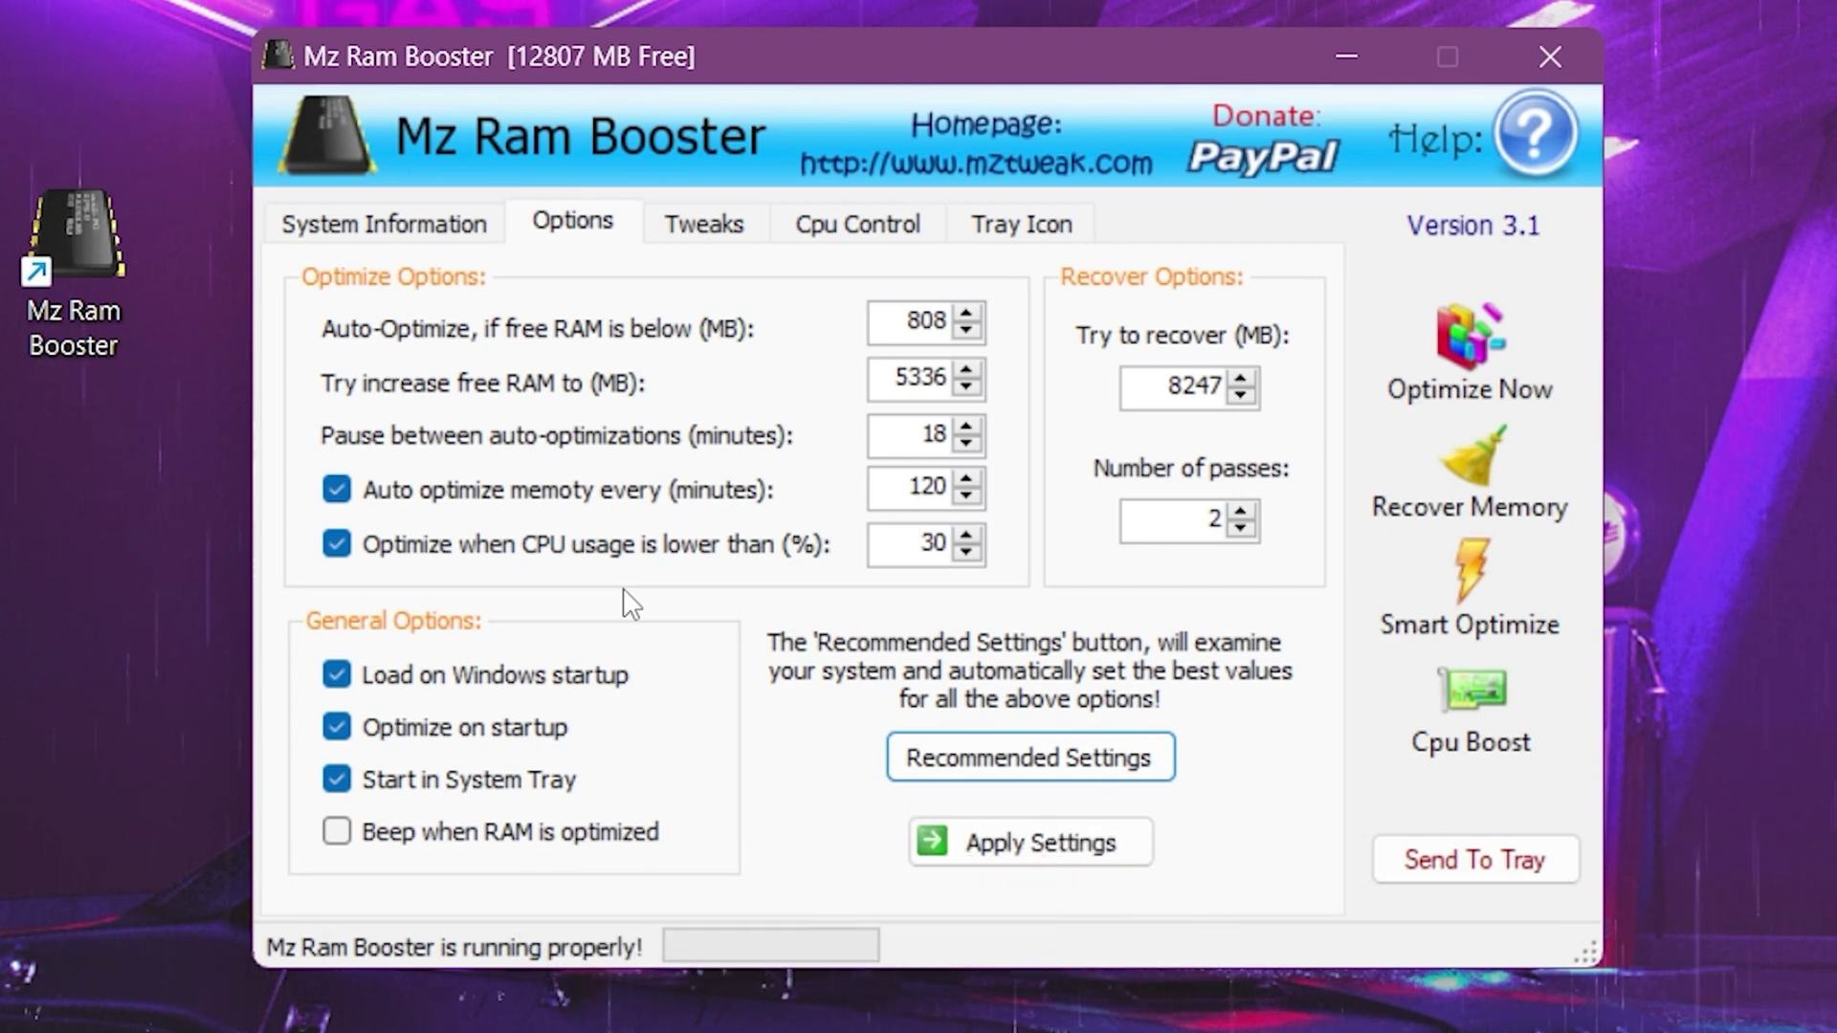
Apply Tweaks: disable 8.3 filenames and executive paging, Auto End Tasks on, 2000 msec timeouts.
left_click(701, 230)
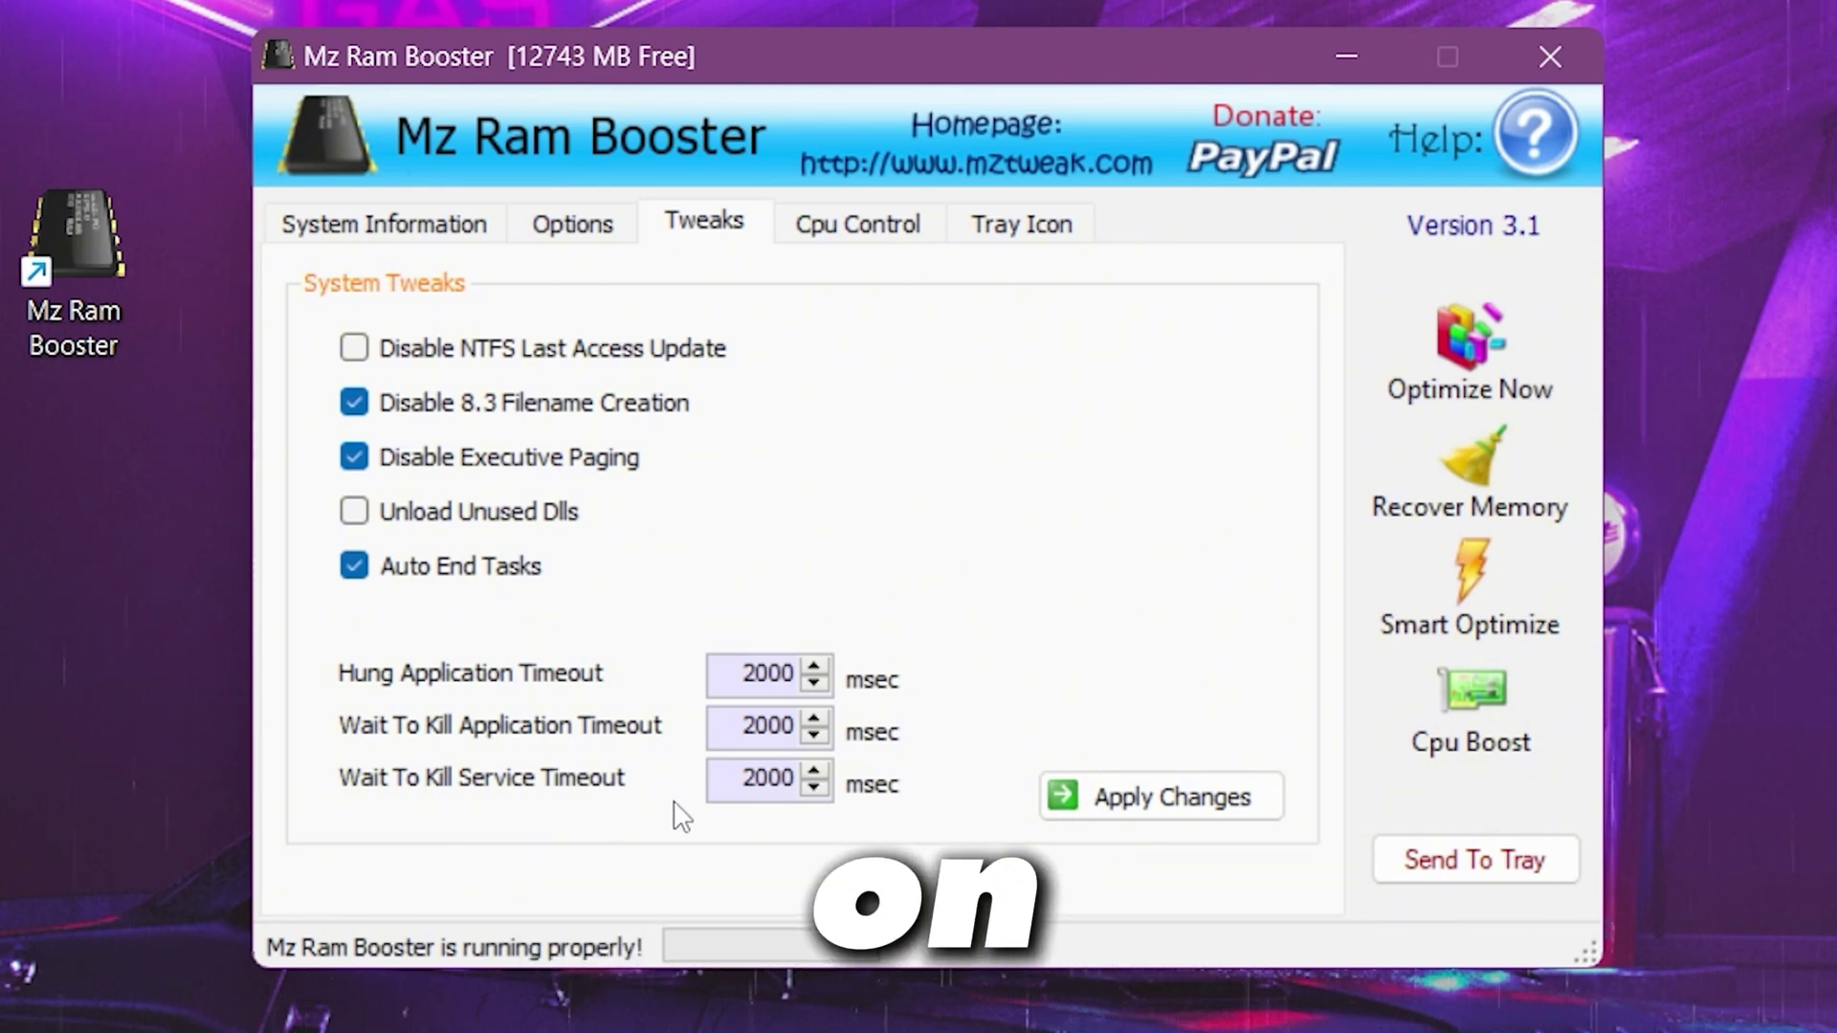
left_click(1161, 808)
left_click(1261, 674)
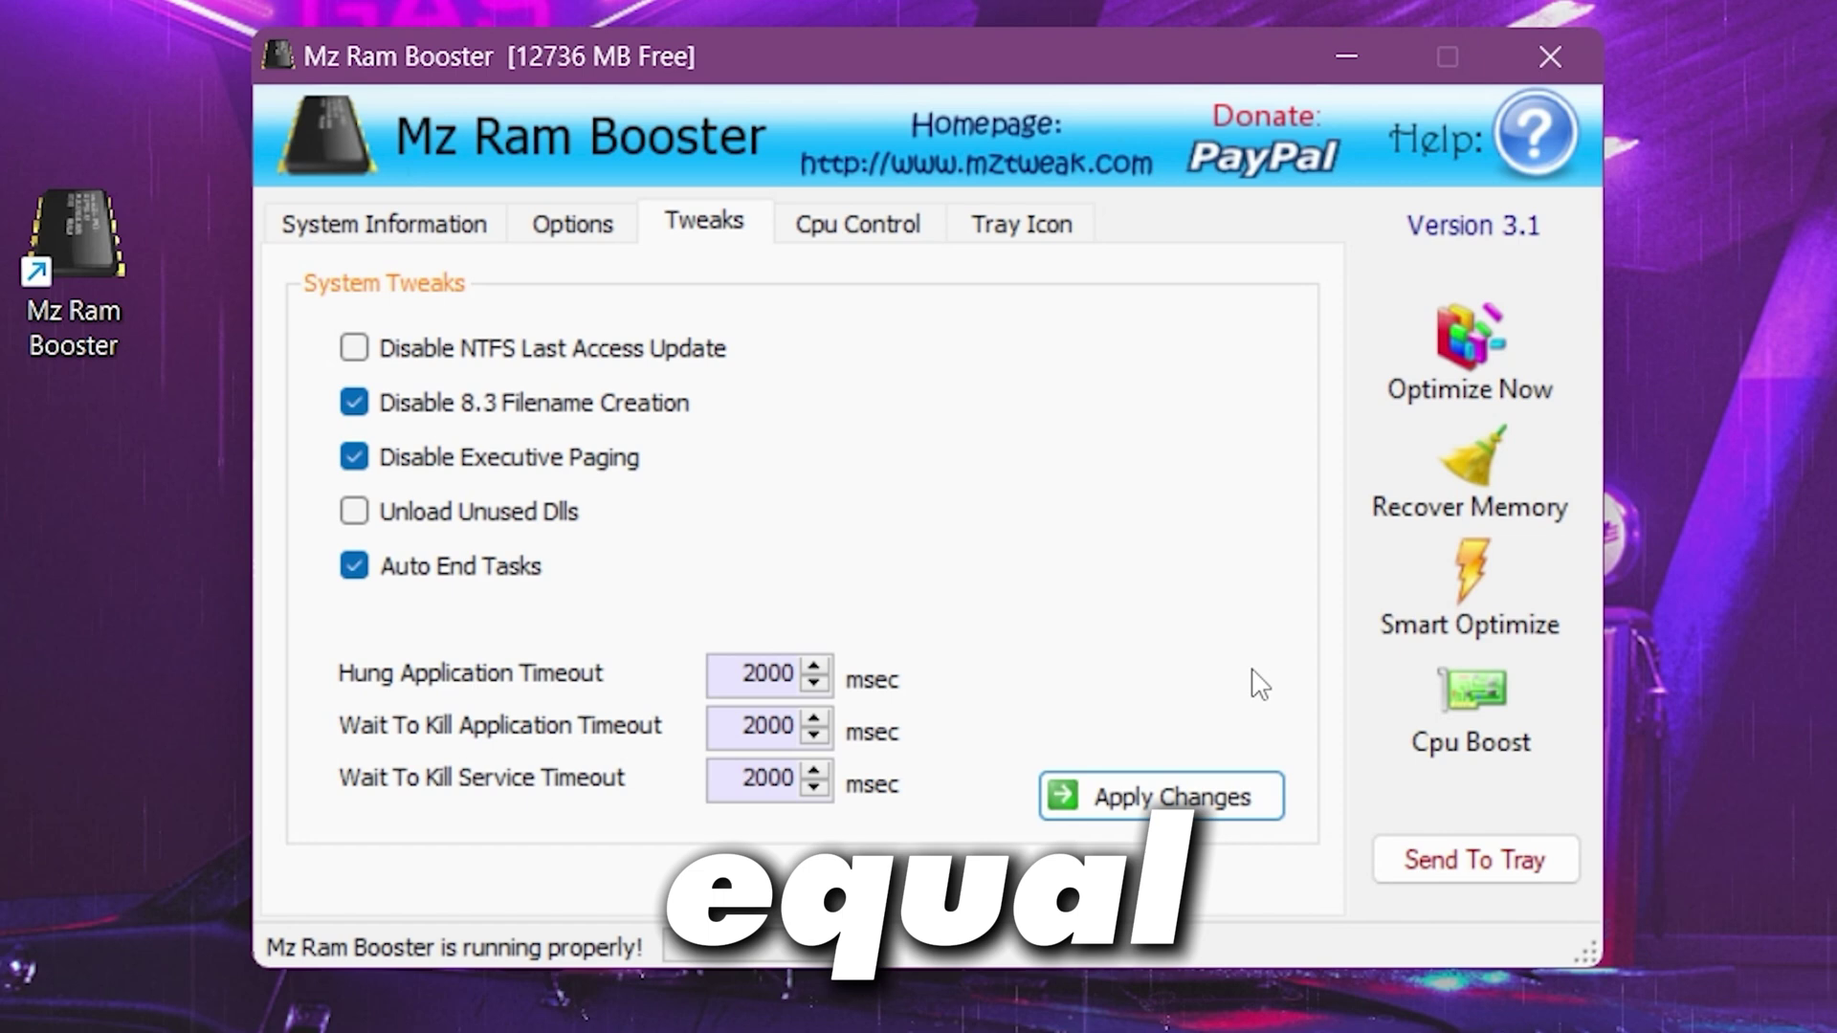
Apply Cpu Control with equal foreground/background priority and a 1024 KB L2 cache.
left_click(866, 228)
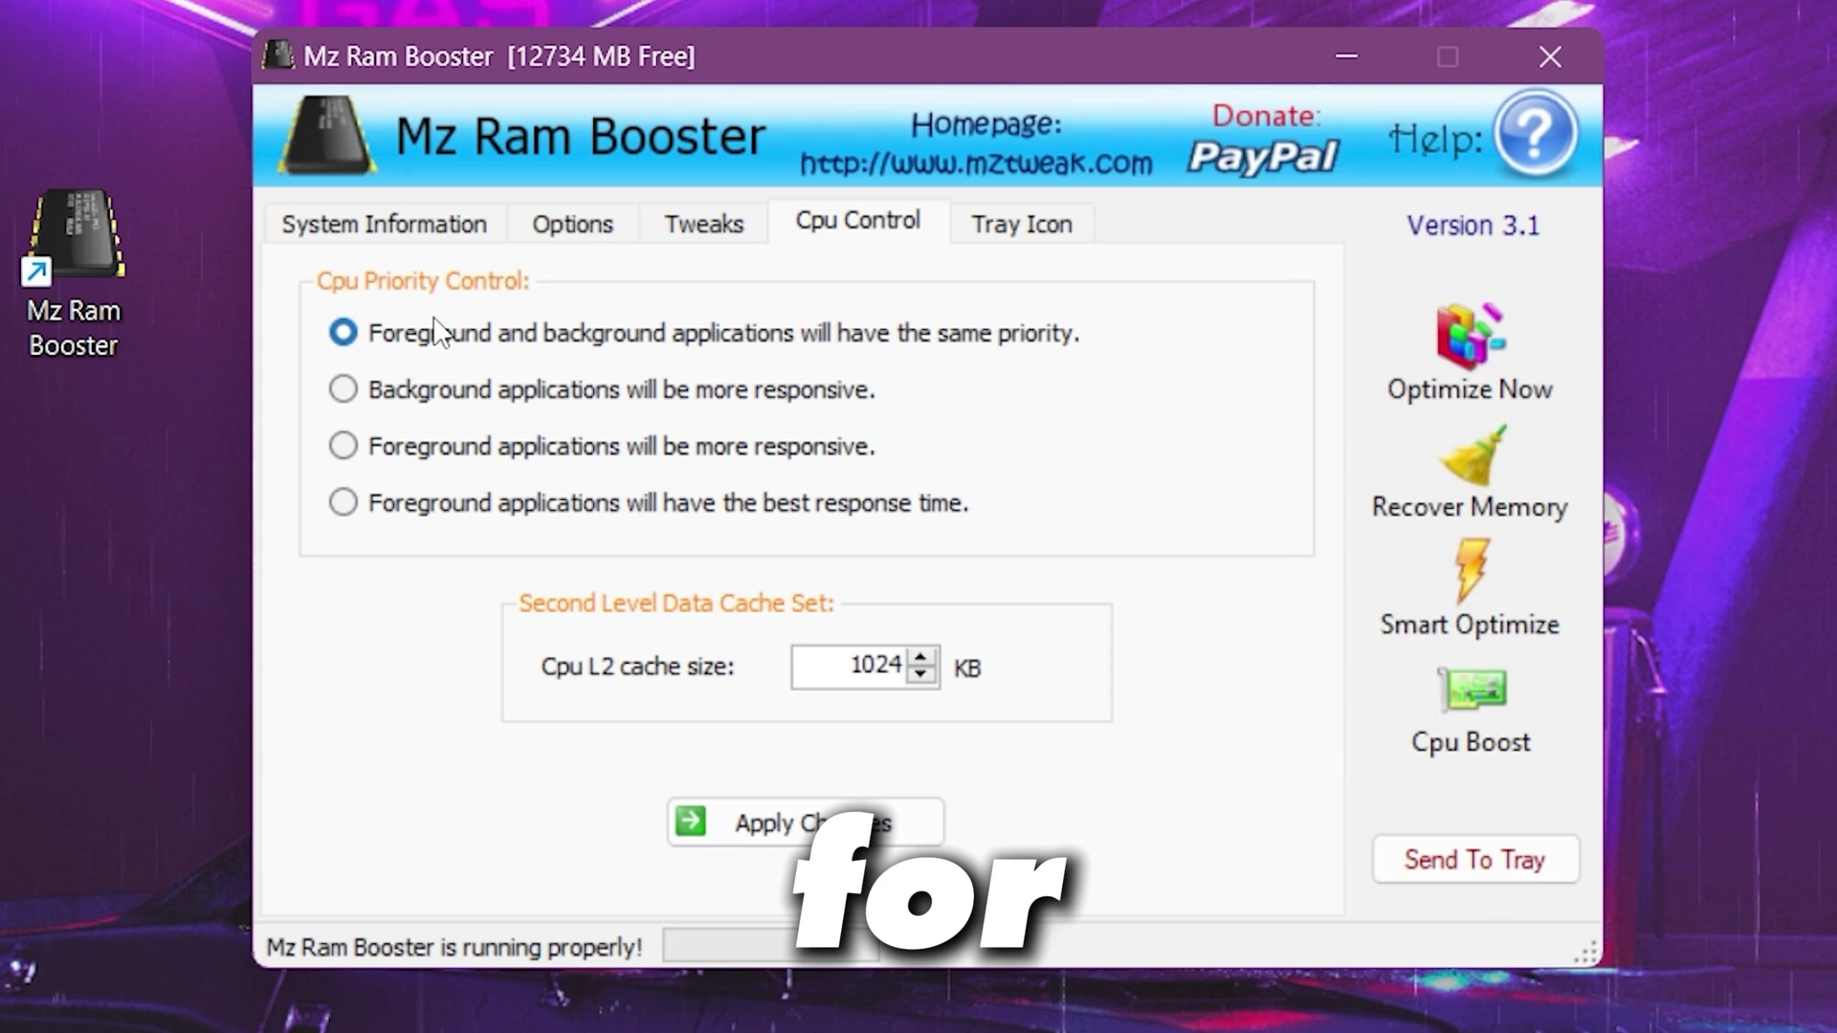
left_click(855, 831)
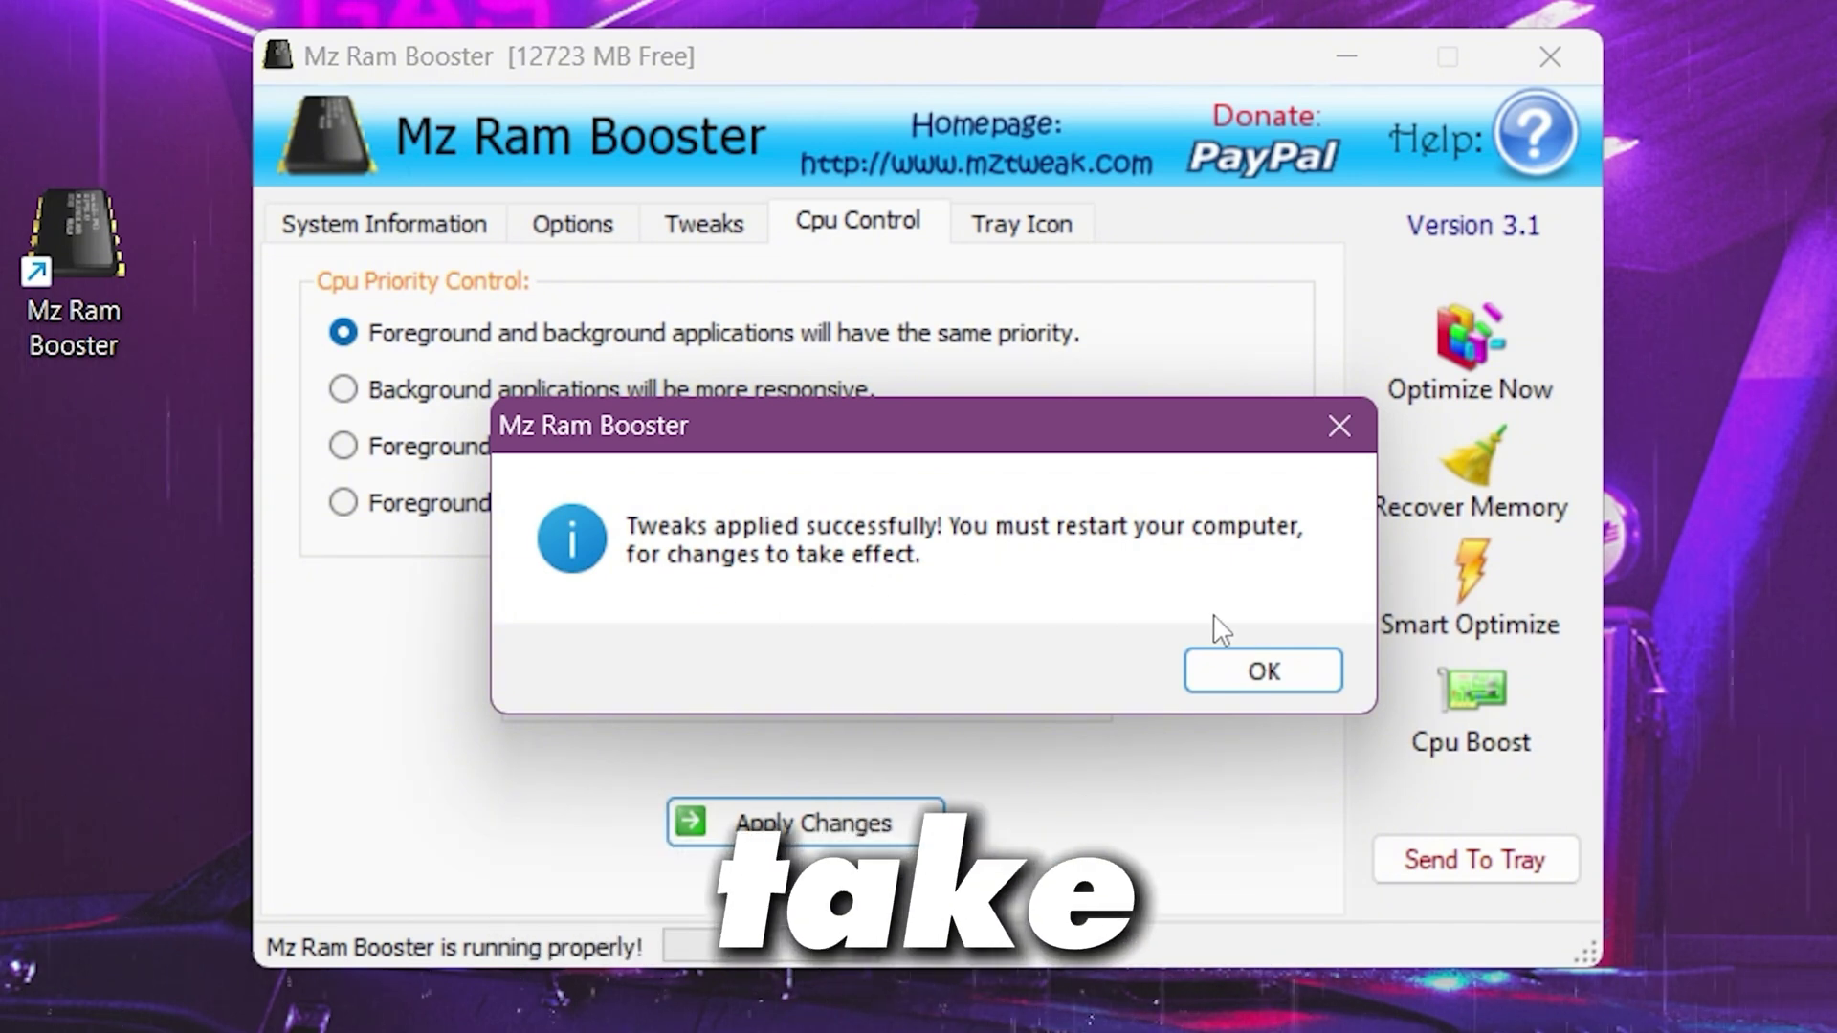
left_click(1263, 670)
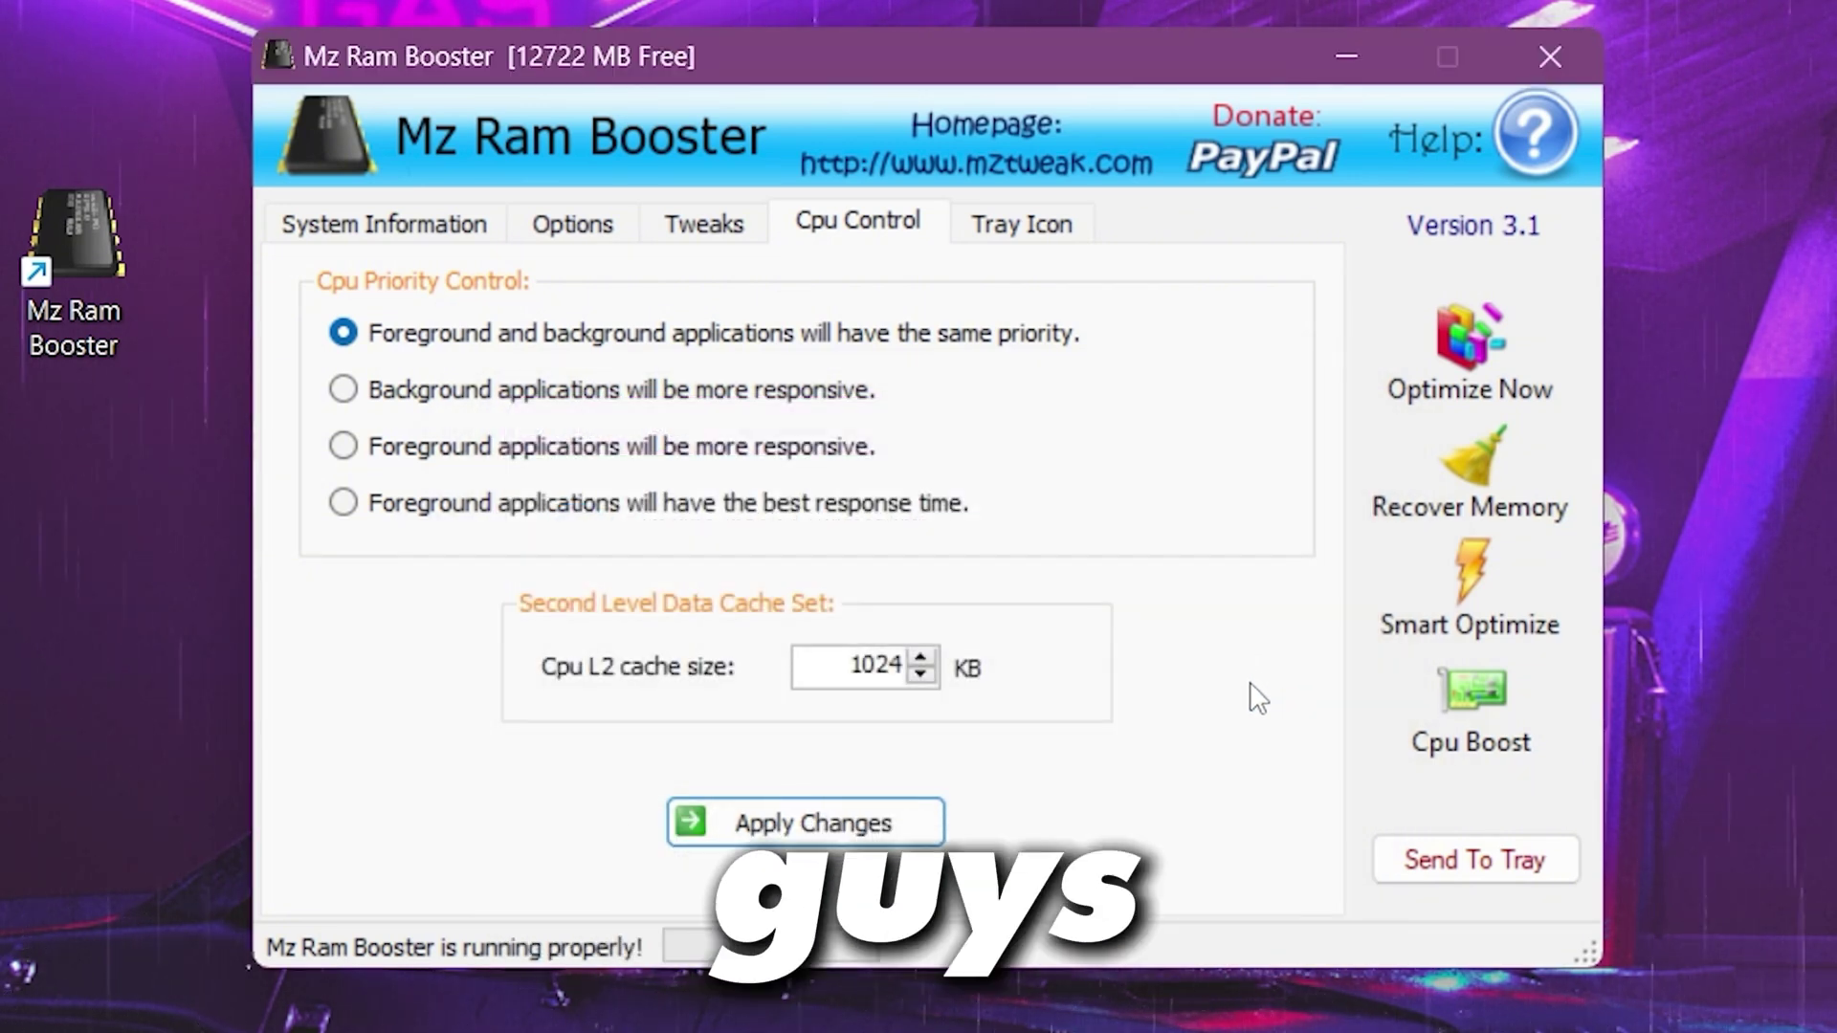
Send Mz Ram Booster to the system tray and reveal the hidden tray icons.
left_click(1471, 861)
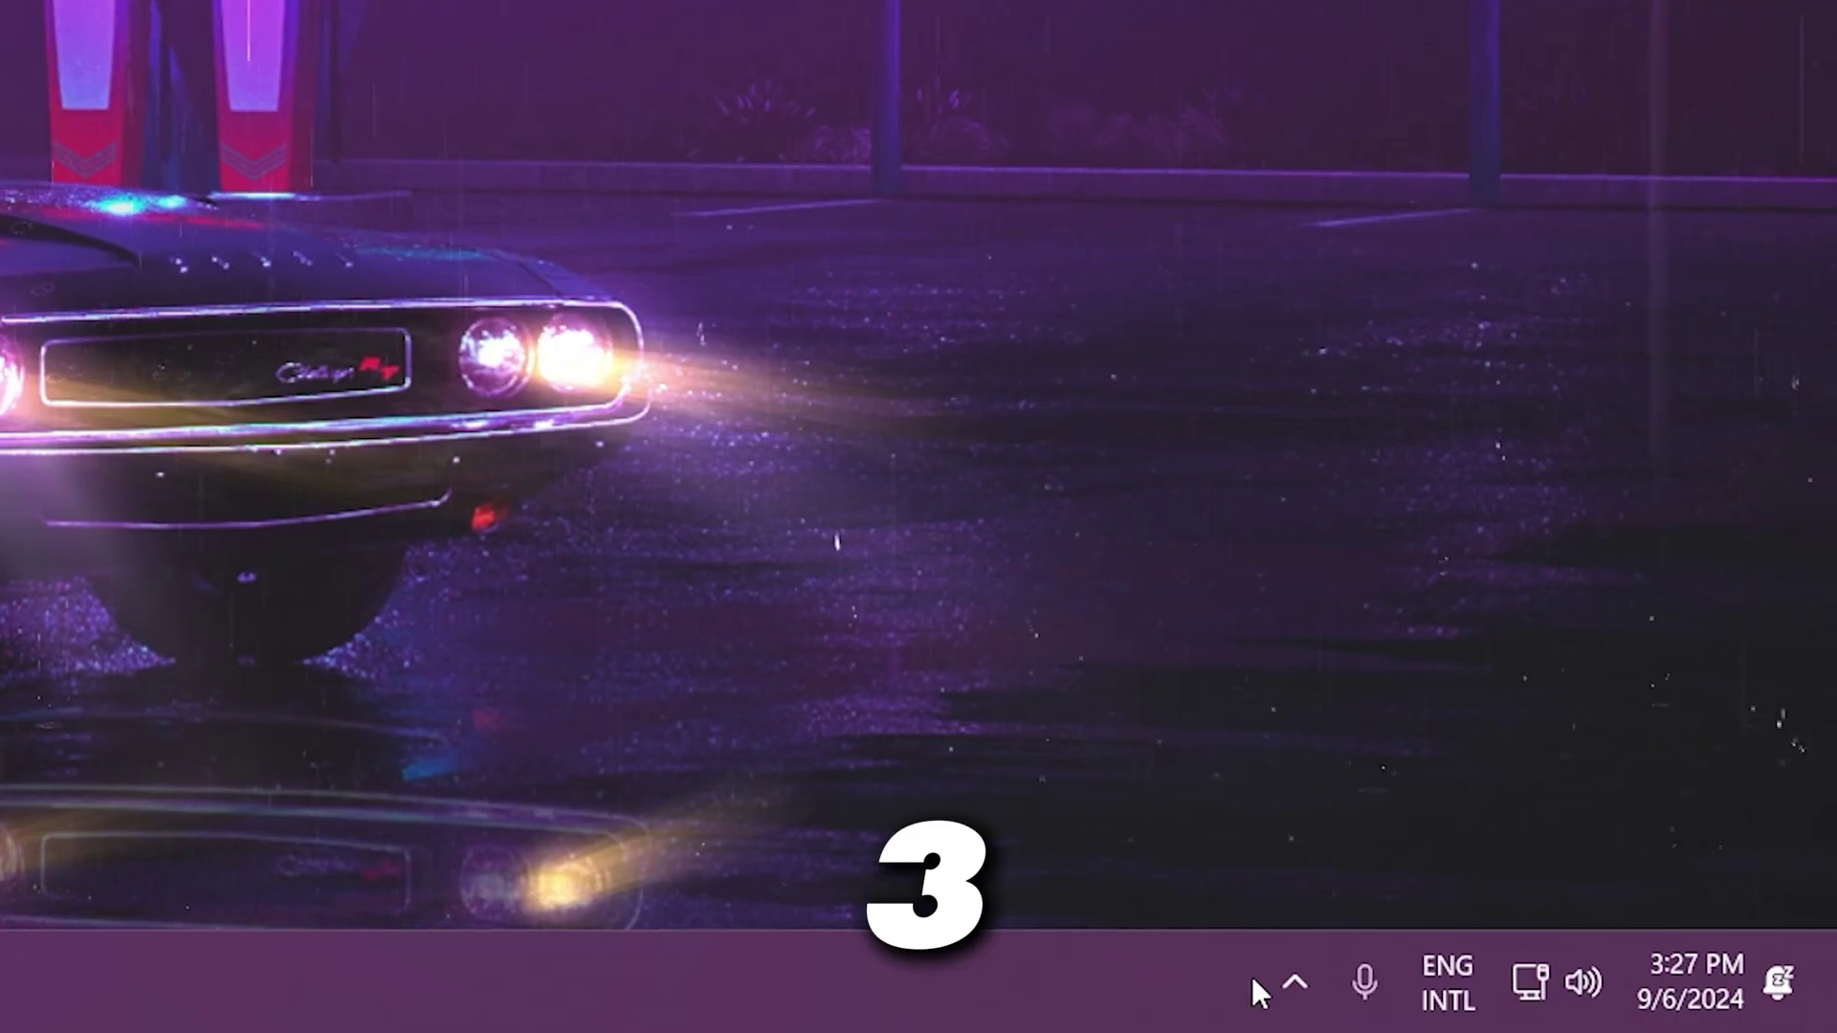
left_click(1287, 983)
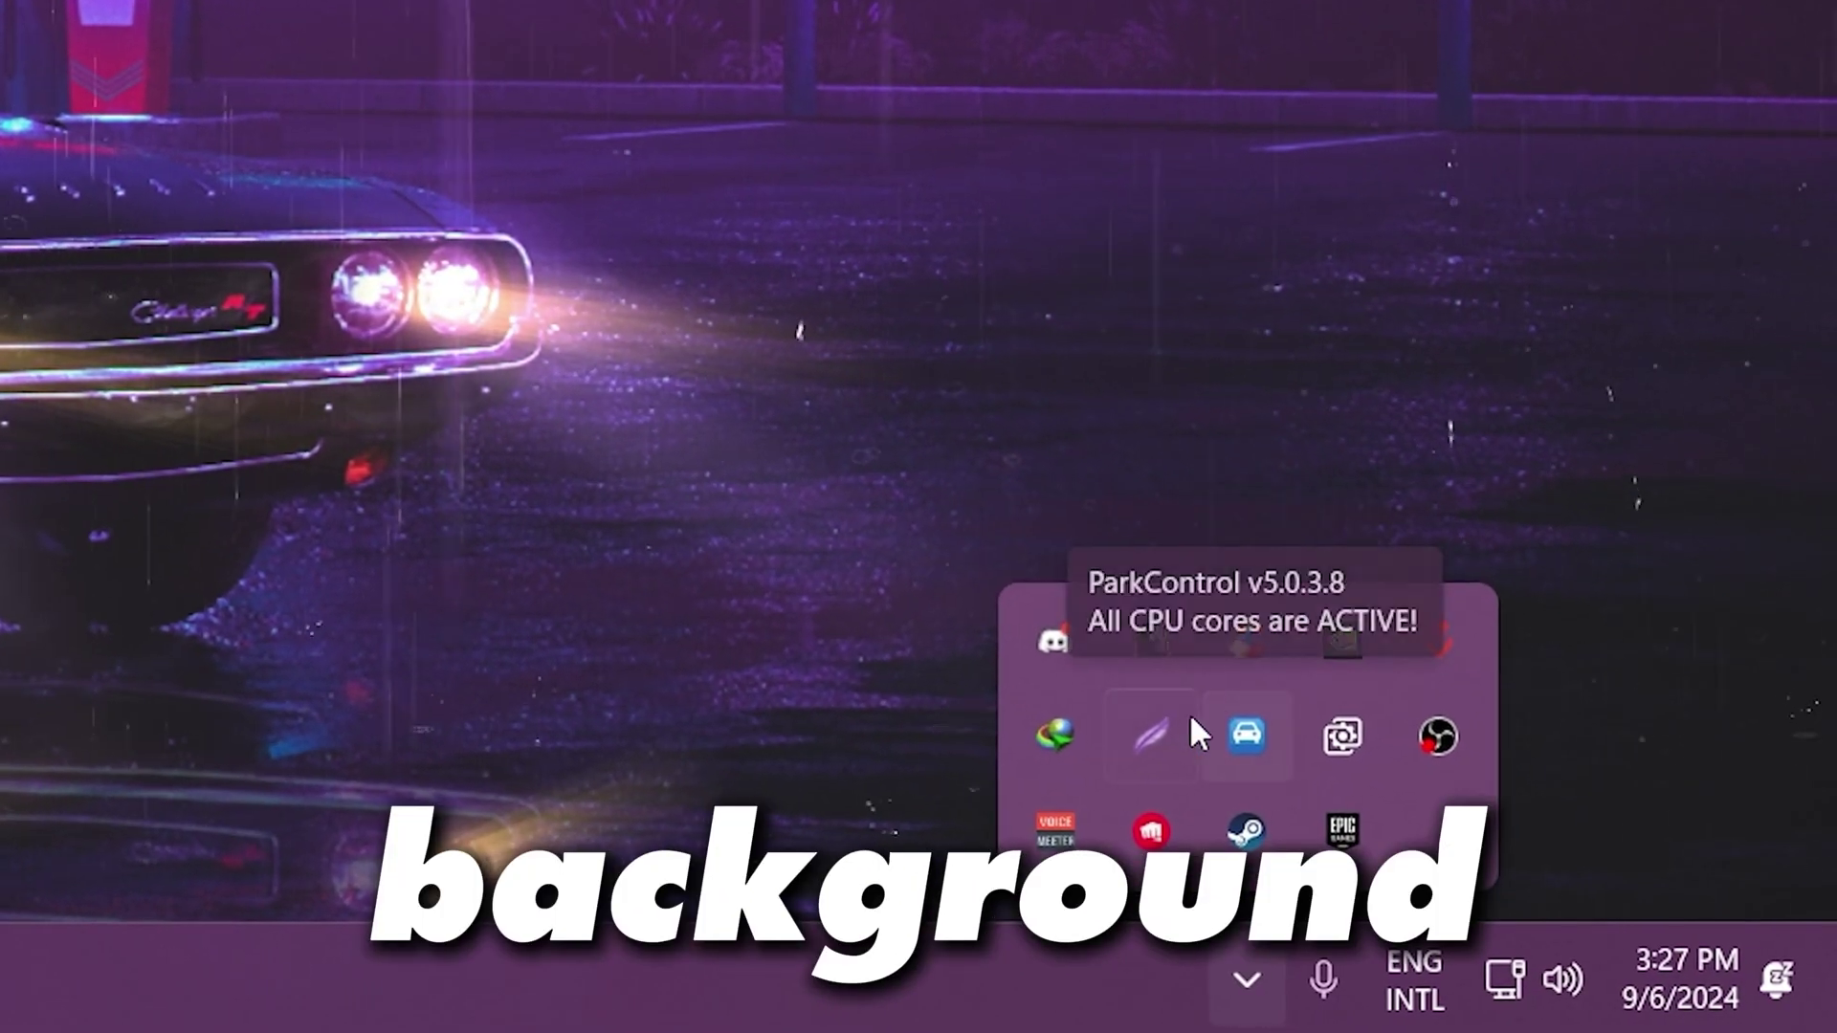